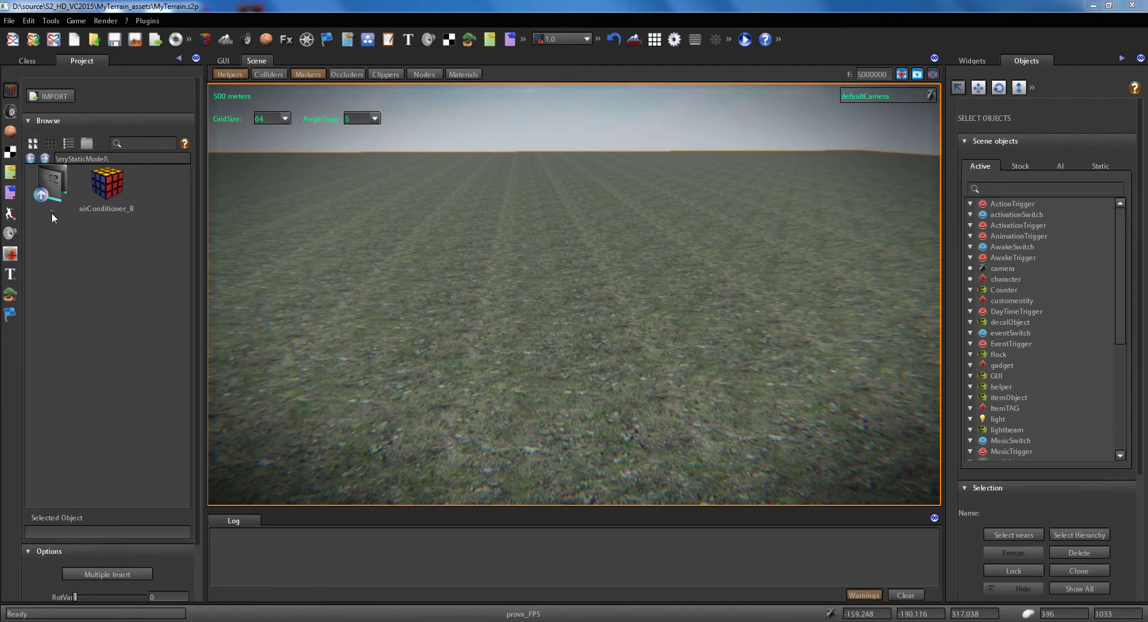
Step: Go up to the root of the project assets and reopen the myStaticModel folder
drag(51, 192, 59, 204)
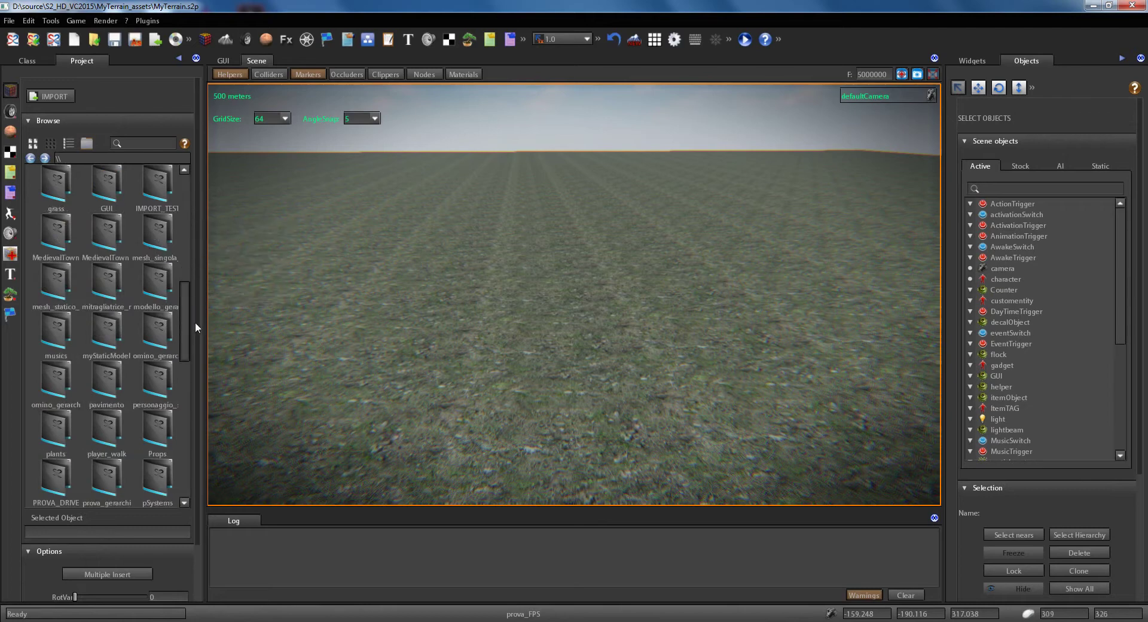
drag(196, 328, 189, 306)
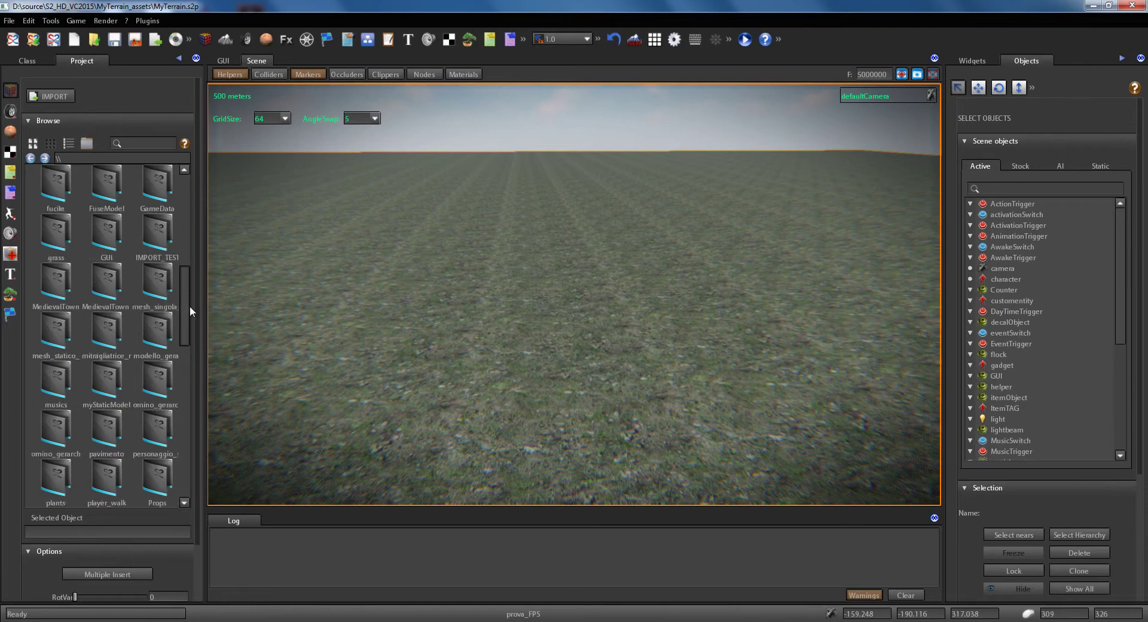
double_click(110, 377)
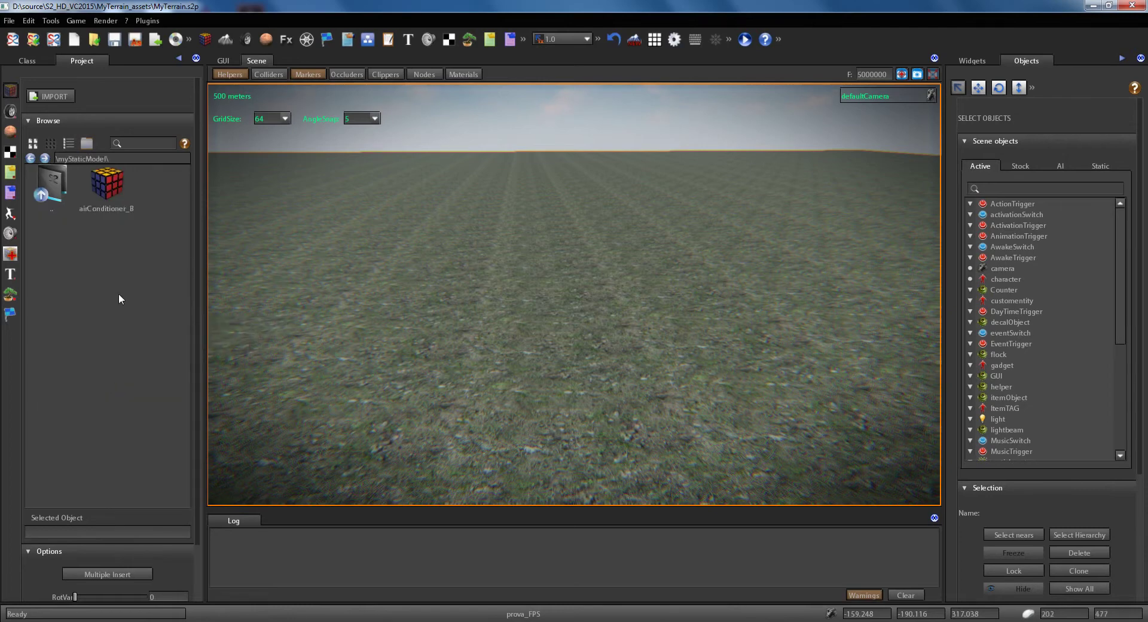
Step: Start an asset import and open old_boat_LOD1.fbx from the S2_HD_VC2015\Import\old_boat folder
click(61, 98)
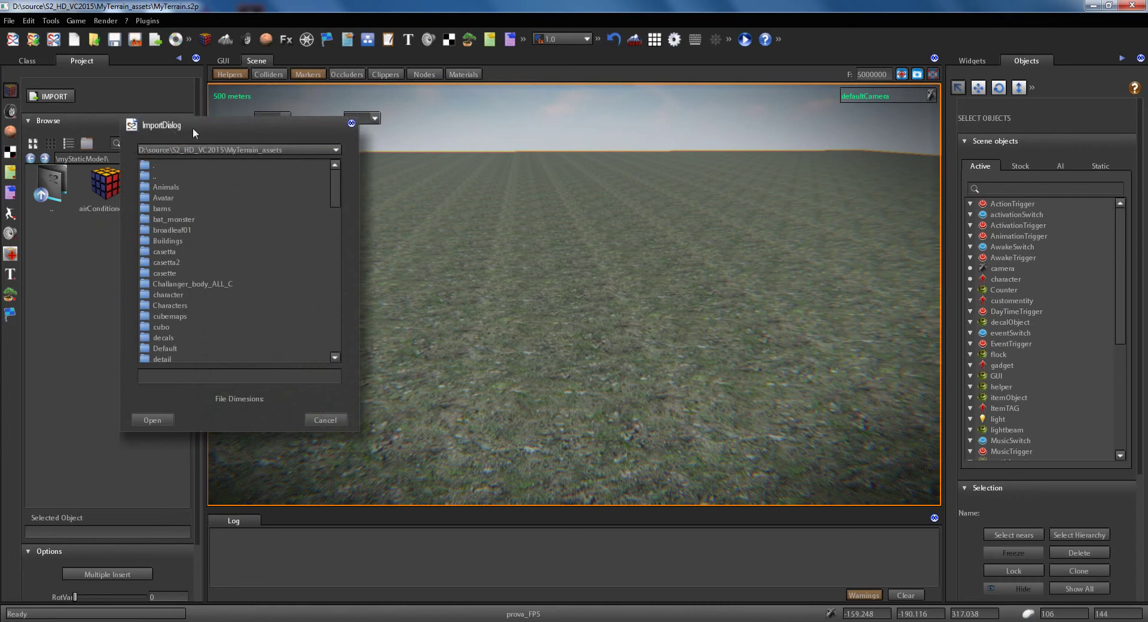
drag(193, 128, 398, 158)
click(413, 209)
double_click(411, 207)
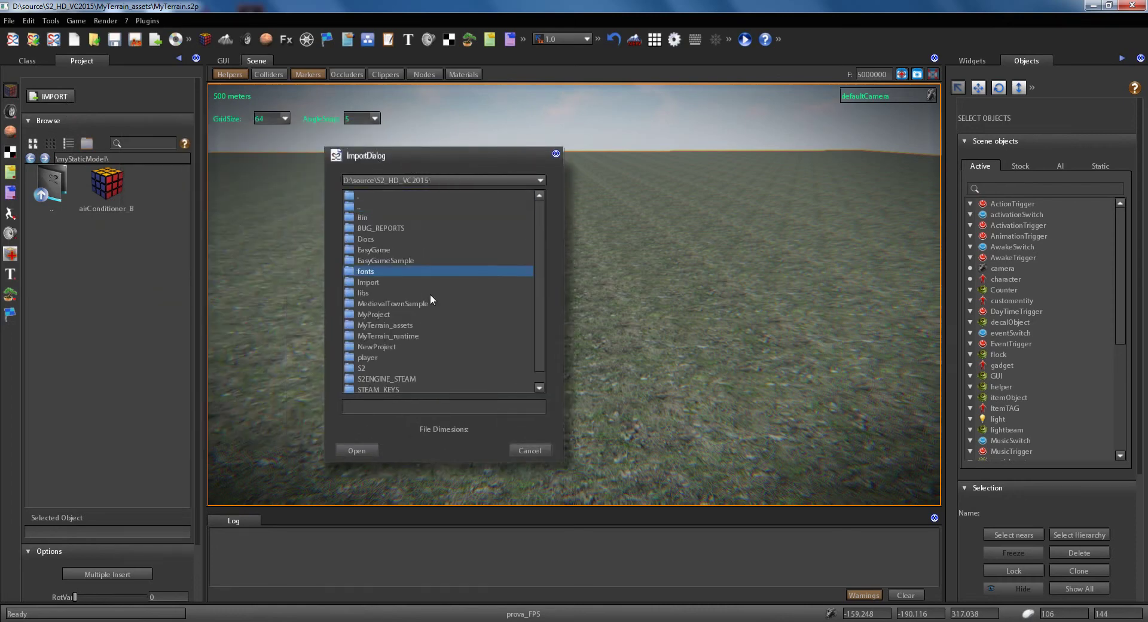
double_click(380, 281)
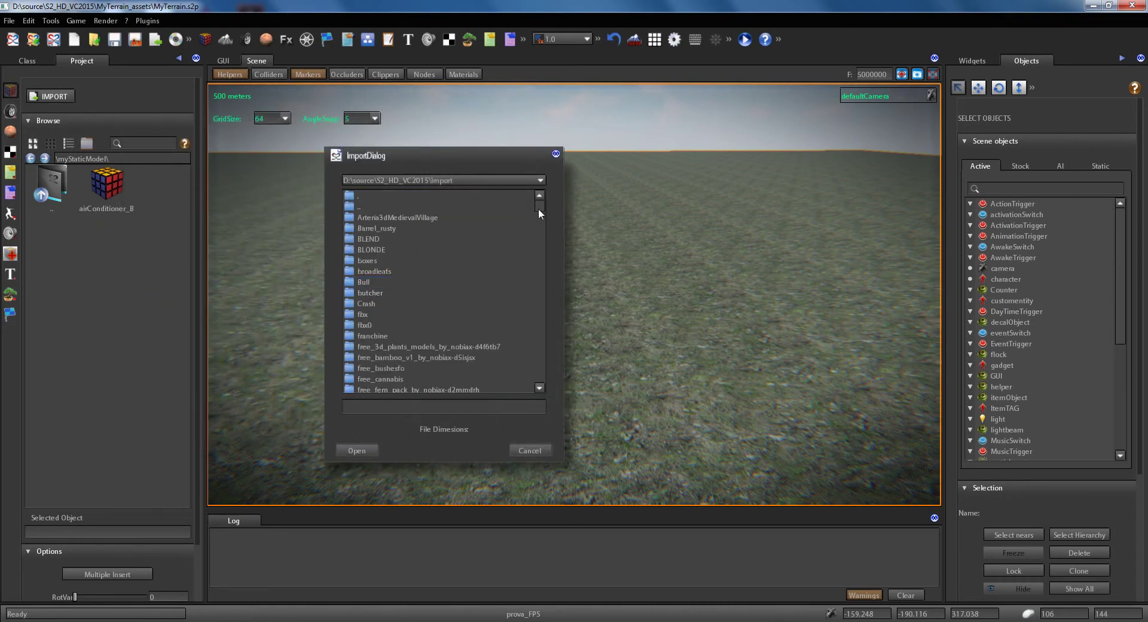
drag(539, 209, 538, 217)
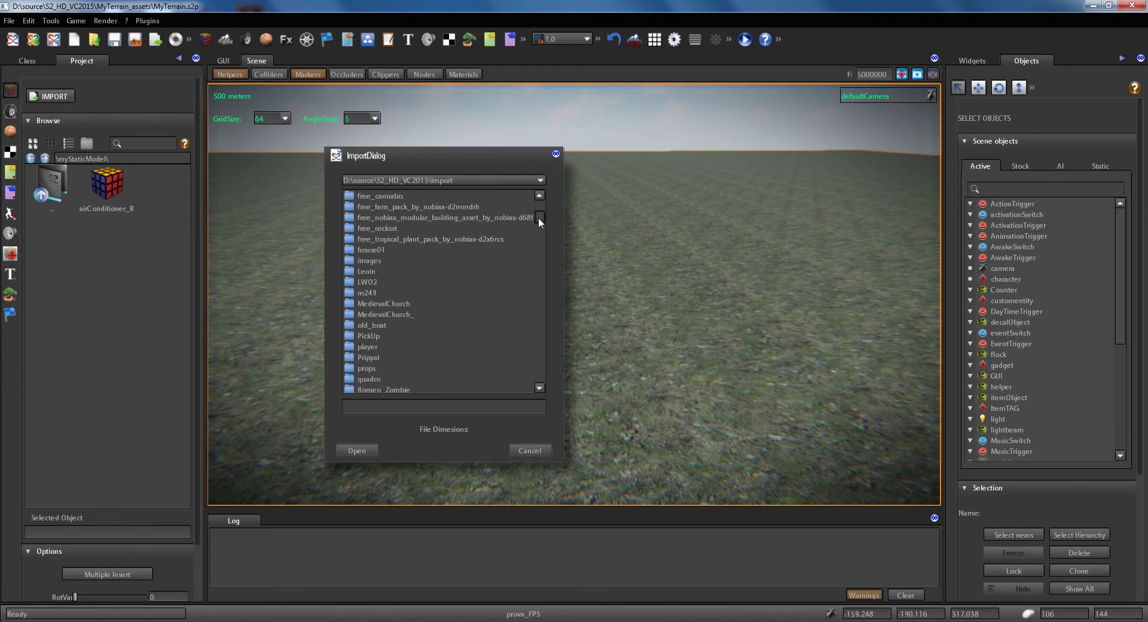
double_click(372, 325)
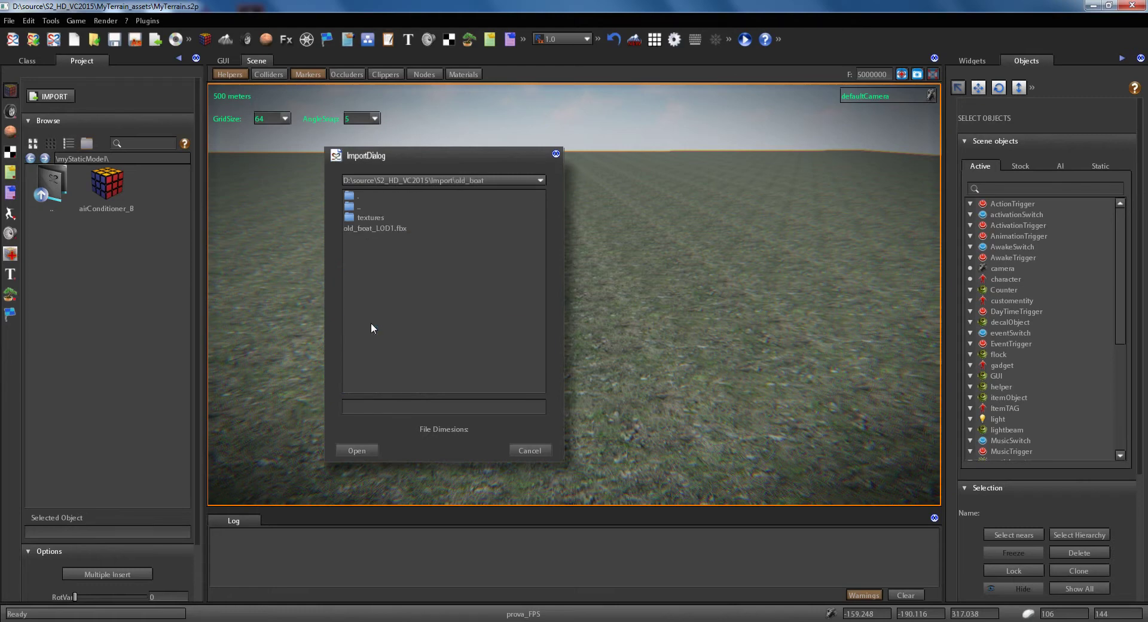
click(389, 229)
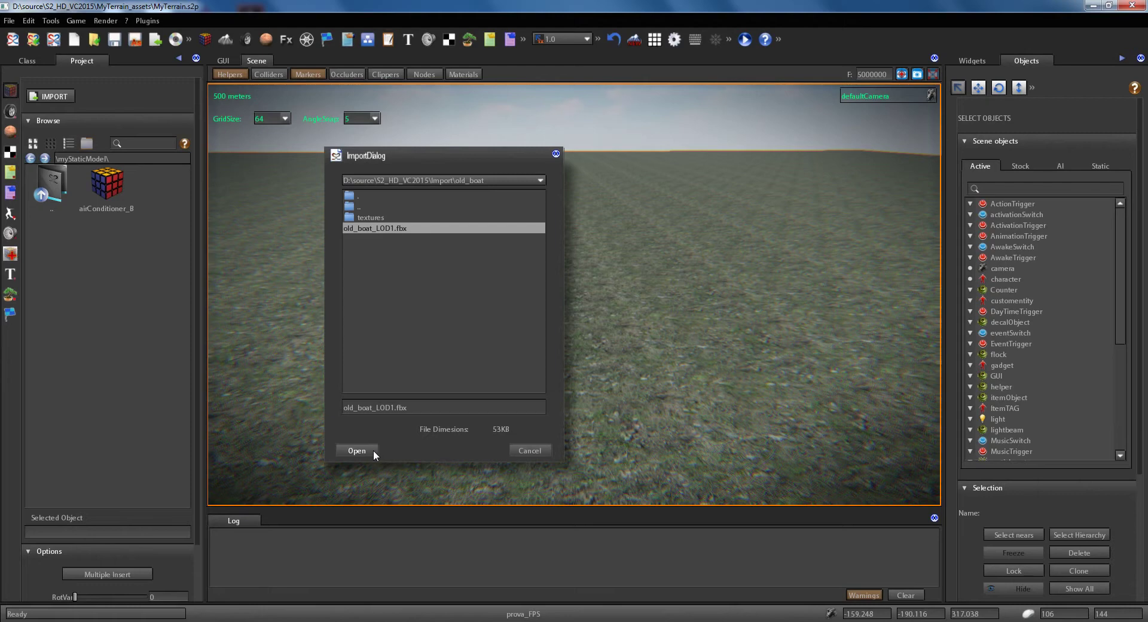
click(372, 450)
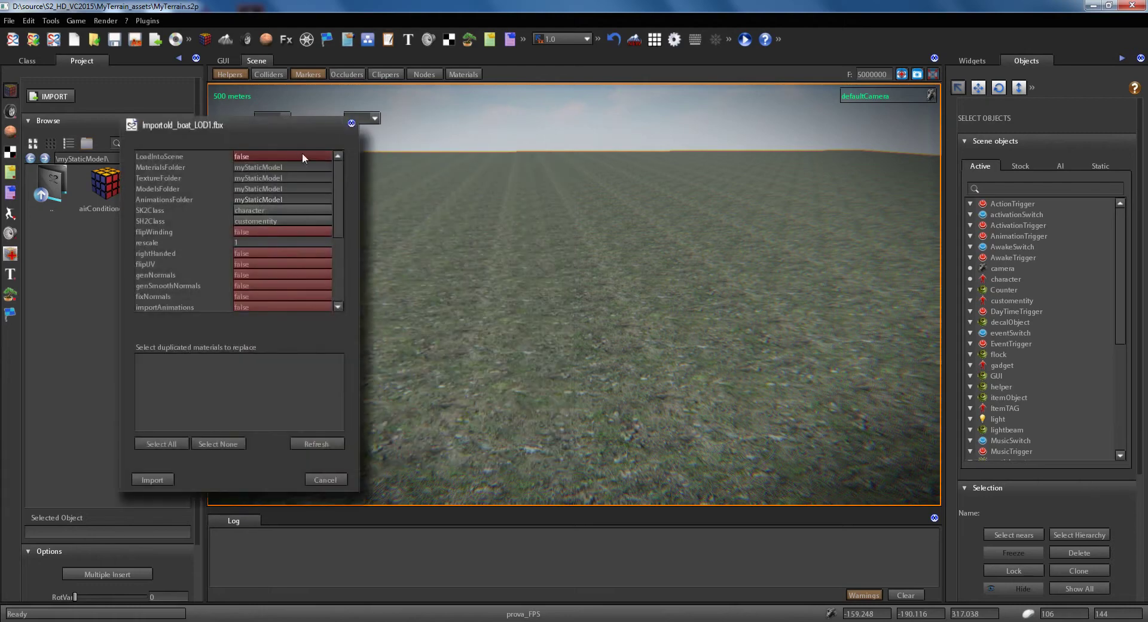
Step: Review the import options for old_boat_LOD1.fbx and import it with the default settings into myStaticModel
drag(294, 133, 642, 149)
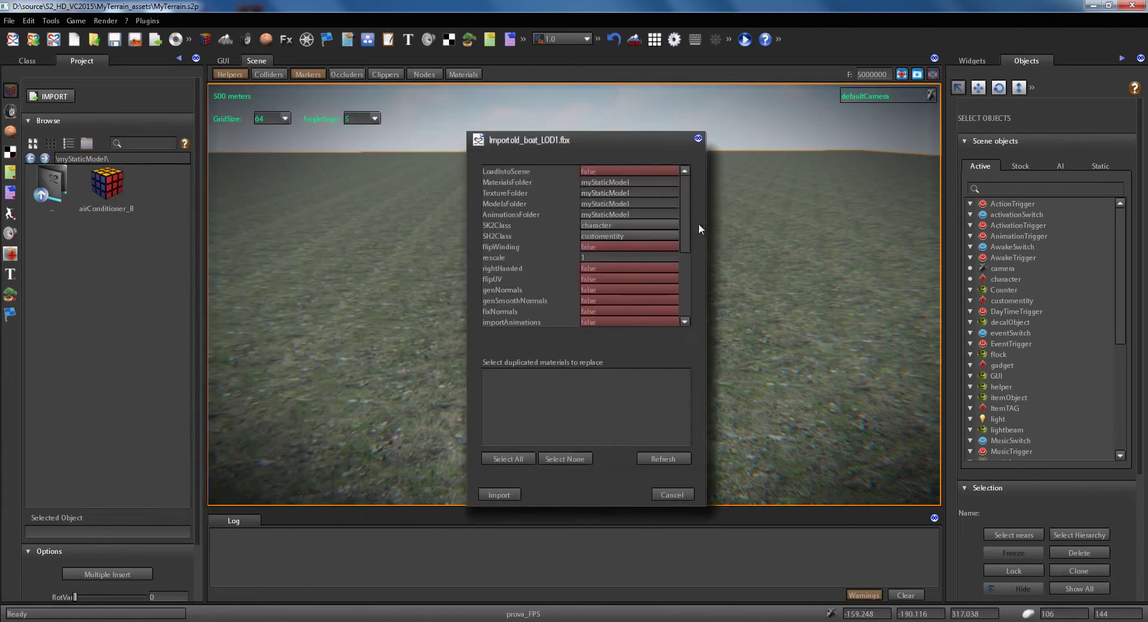
drag(685, 233, 687, 294)
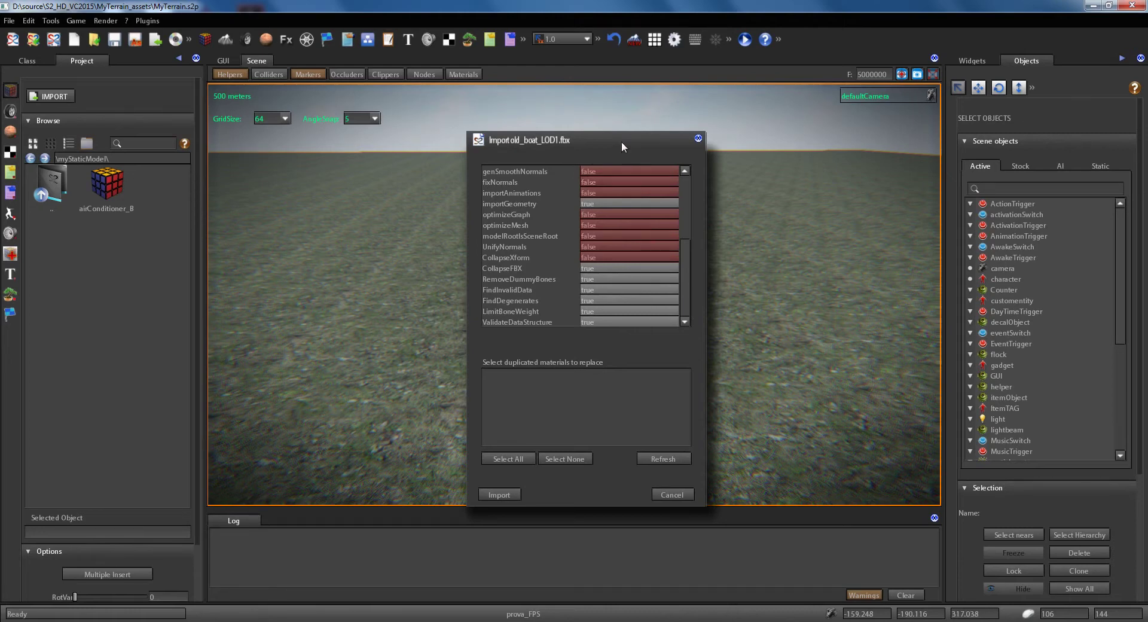
drag(622, 141, 502, 125)
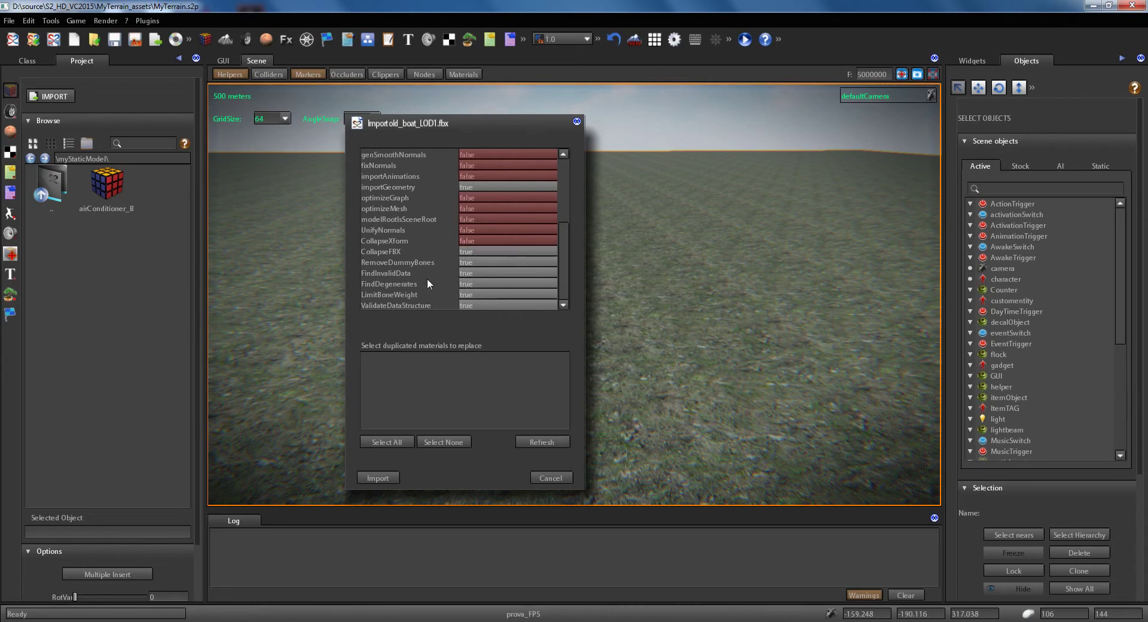
click(378, 479)
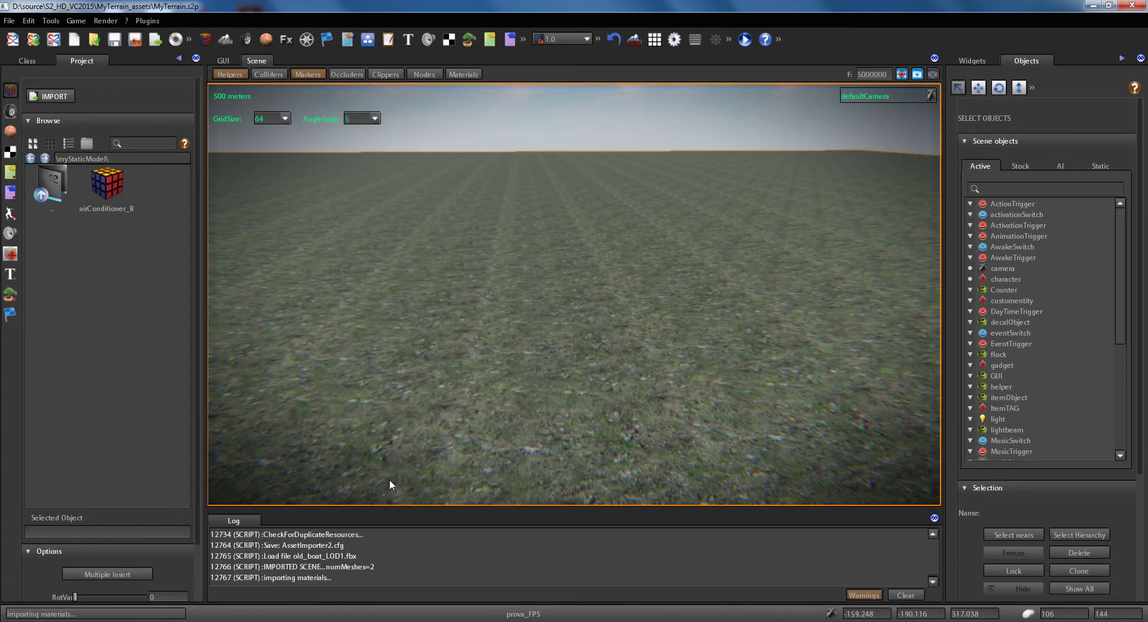
click(390, 479)
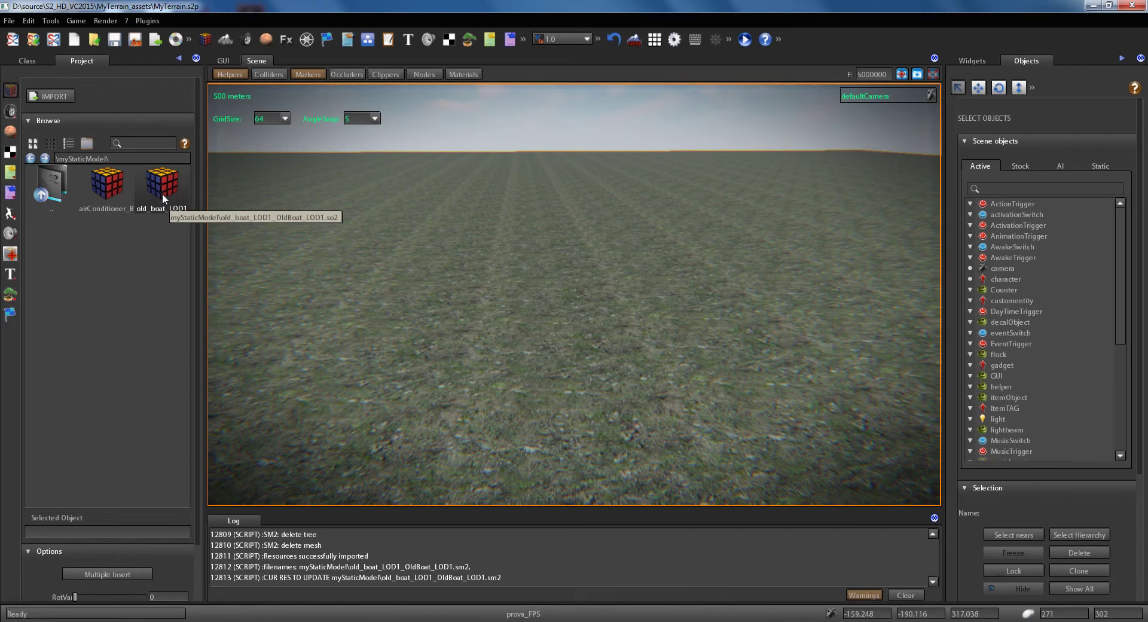
Step: Place one old_boat_LOD1 instance on the terrain with Multiple Insert, and switch Multiple Insert off again
click(163, 193)
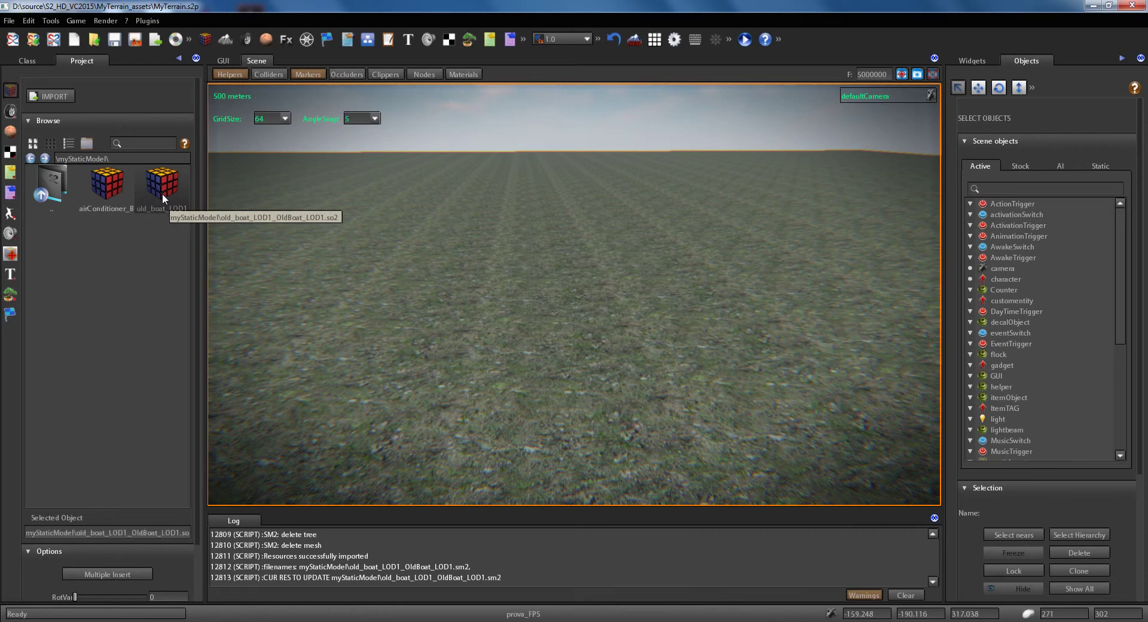
drag(163, 193, 429, 277)
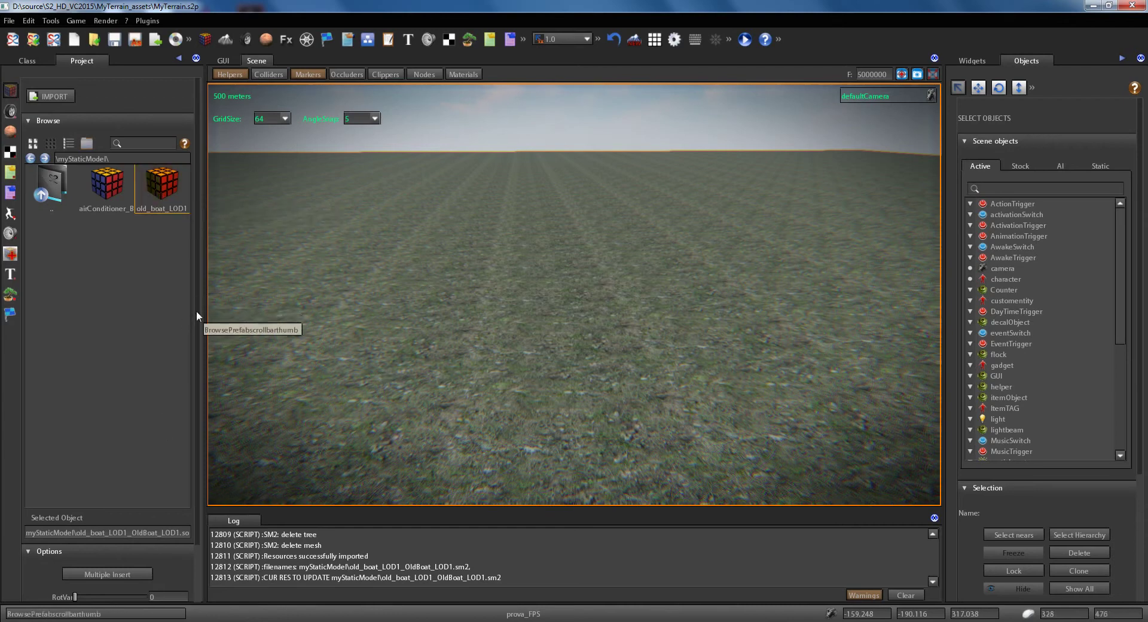
drag(197, 311, 195, 343)
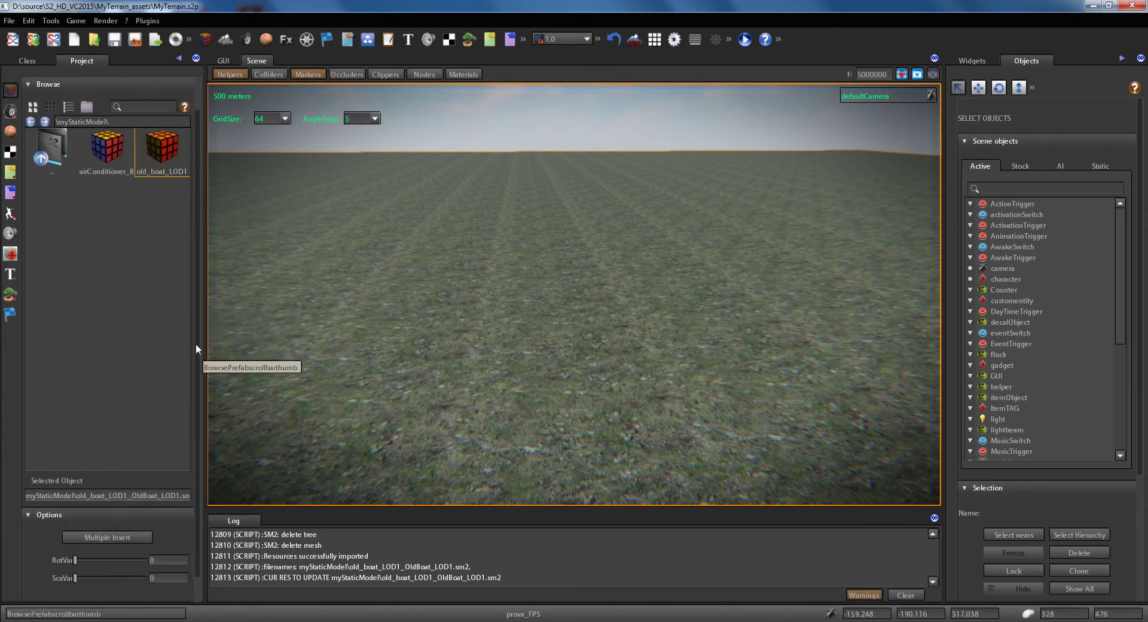
click(87, 539)
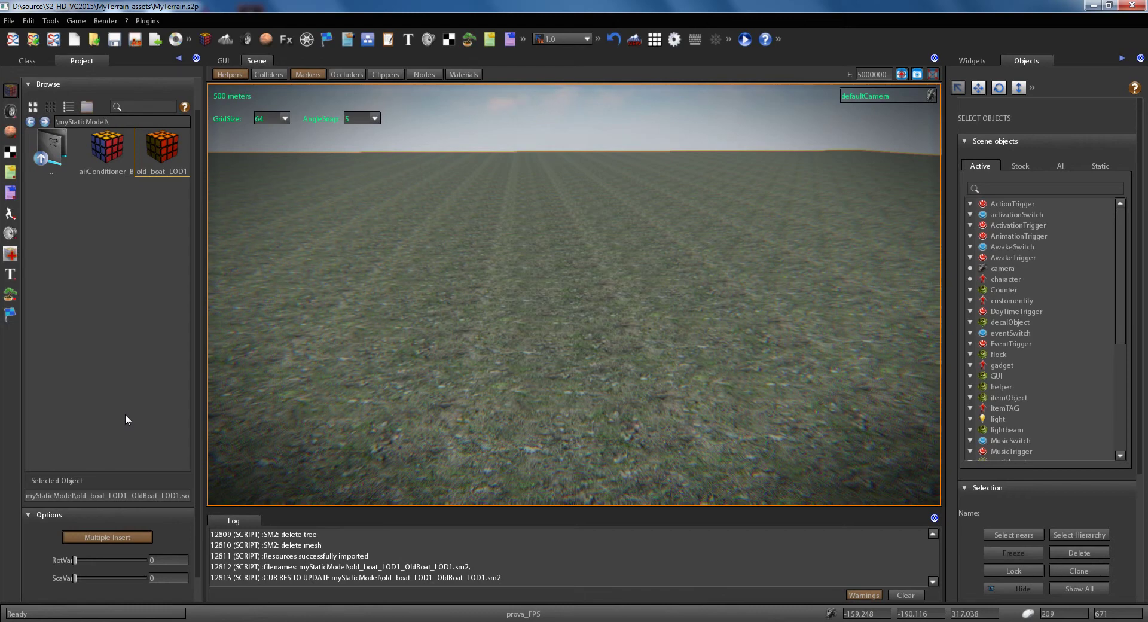
click(428, 347)
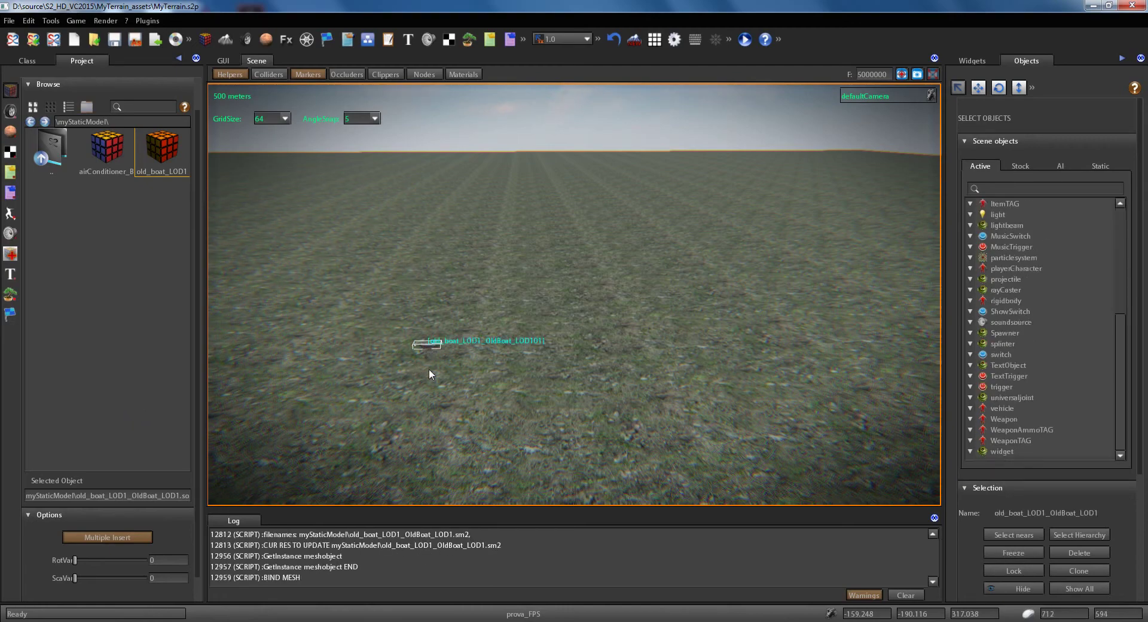
right_drag(429, 369, 484, 372)
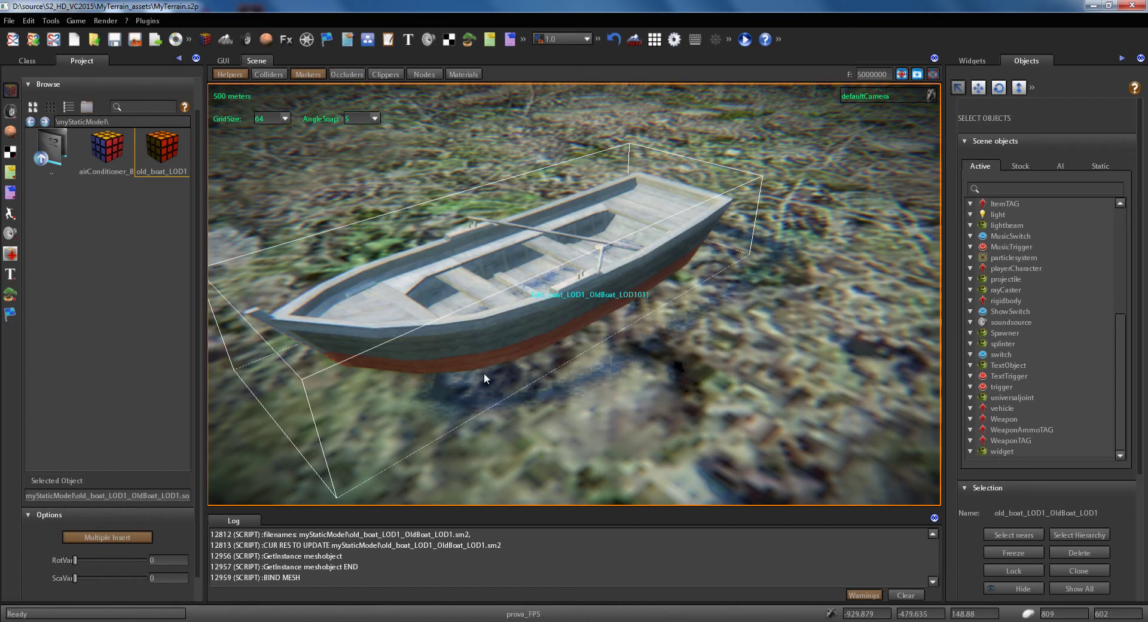
click(119, 536)
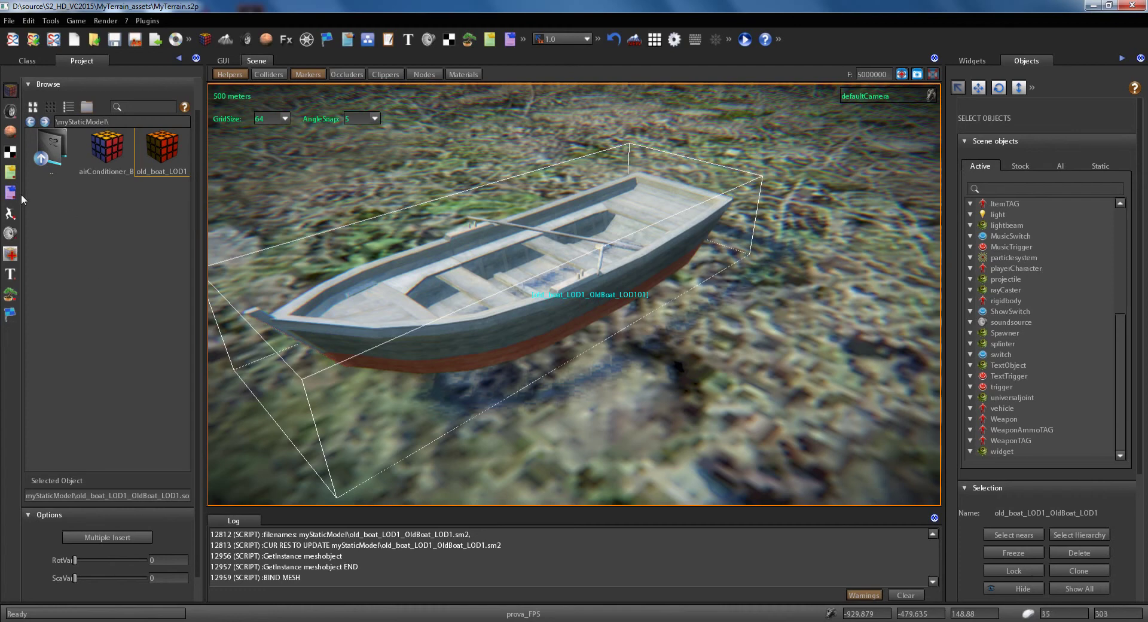
Step: Browse the project's textures and open the myStaticModel folder to view the boat's imported textures
click(10, 154)
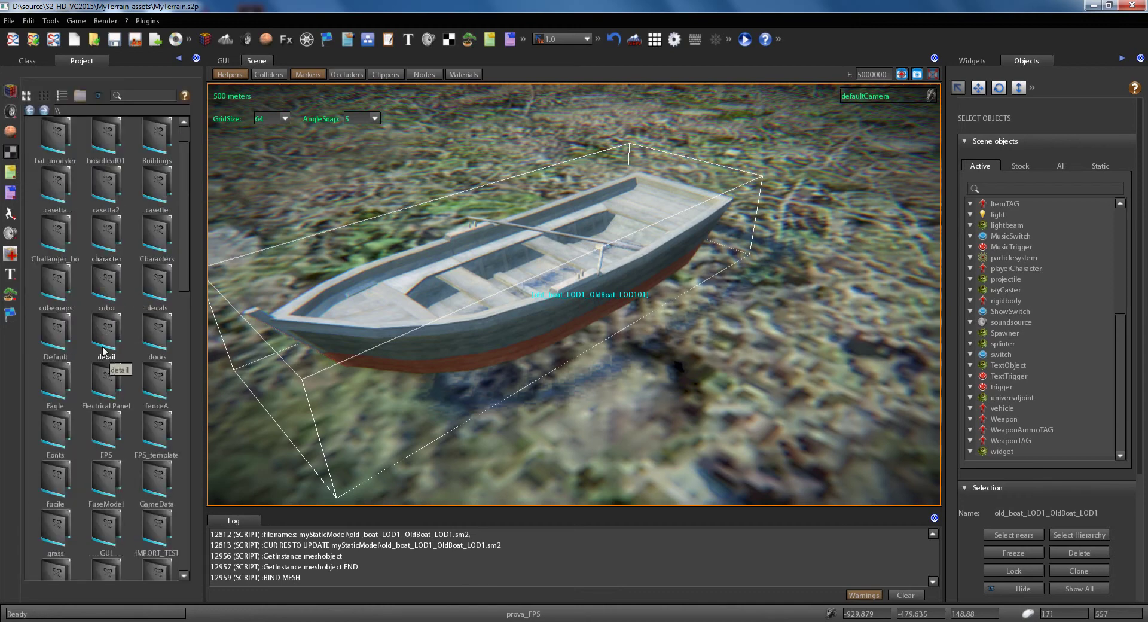
scroll(118, 309, down, 4)
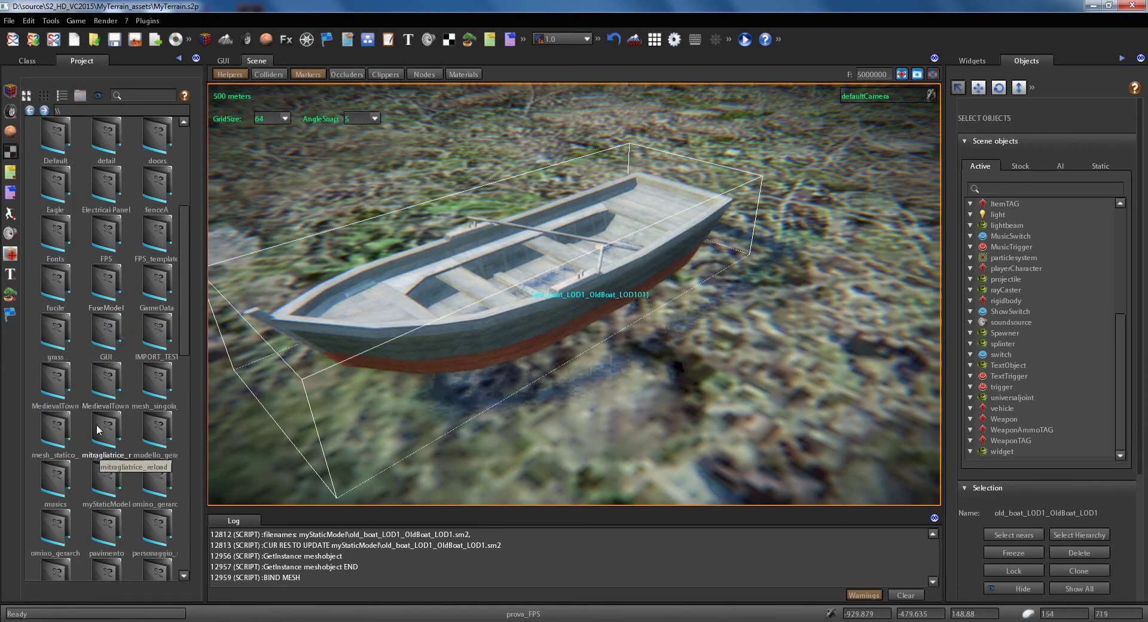
drag(186, 286, 184, 315)
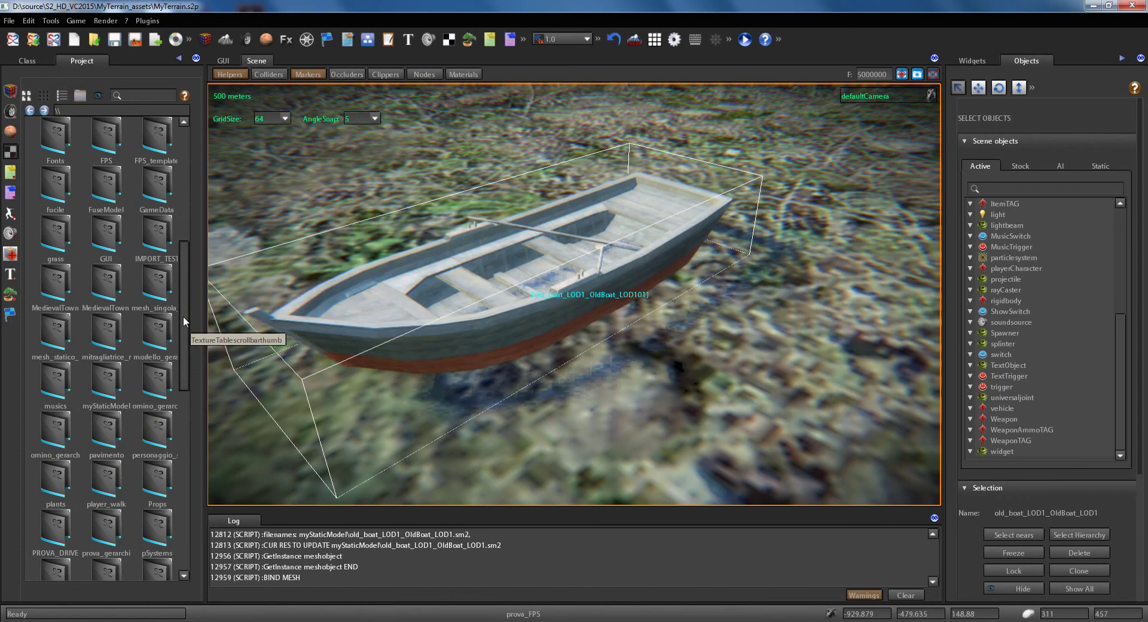
double_click(106, 387)
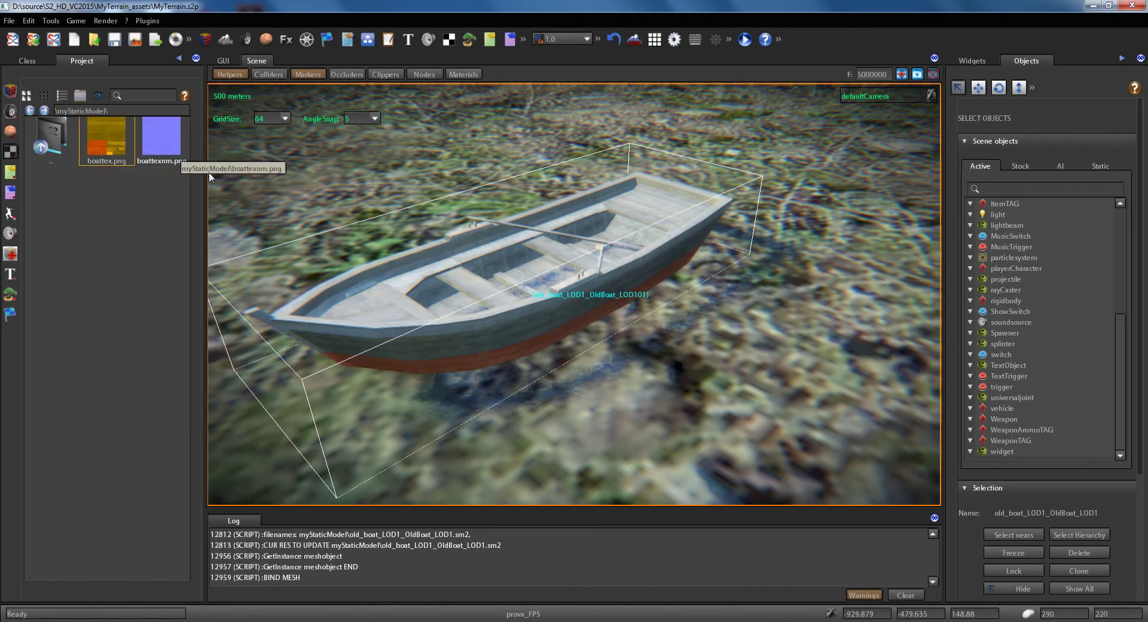
right_click(70, 256)
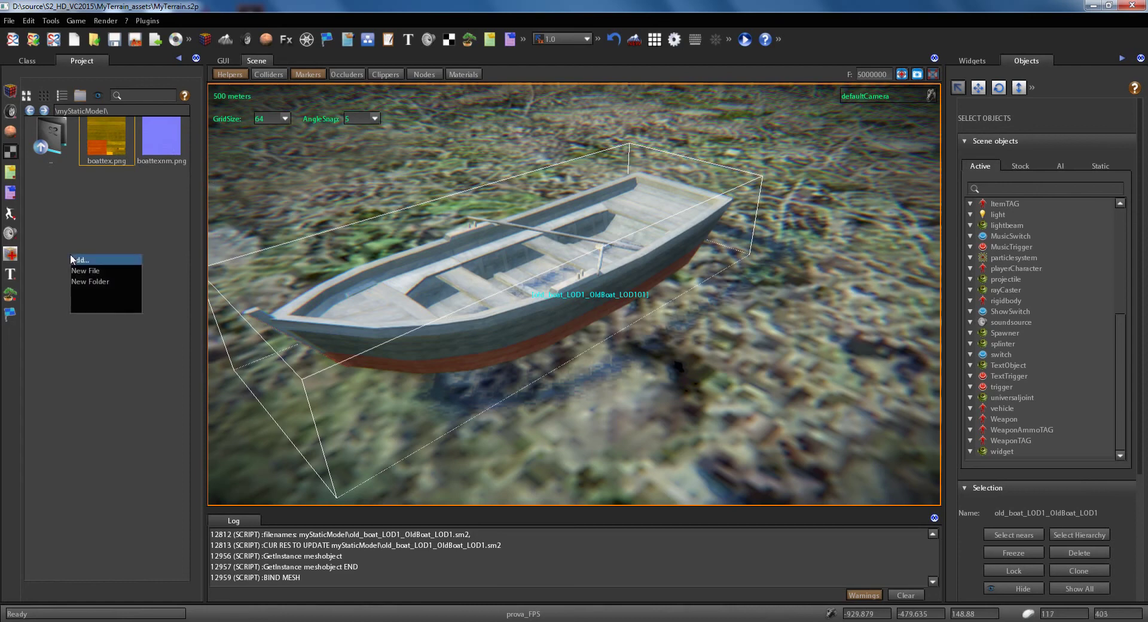
click(117, 260)
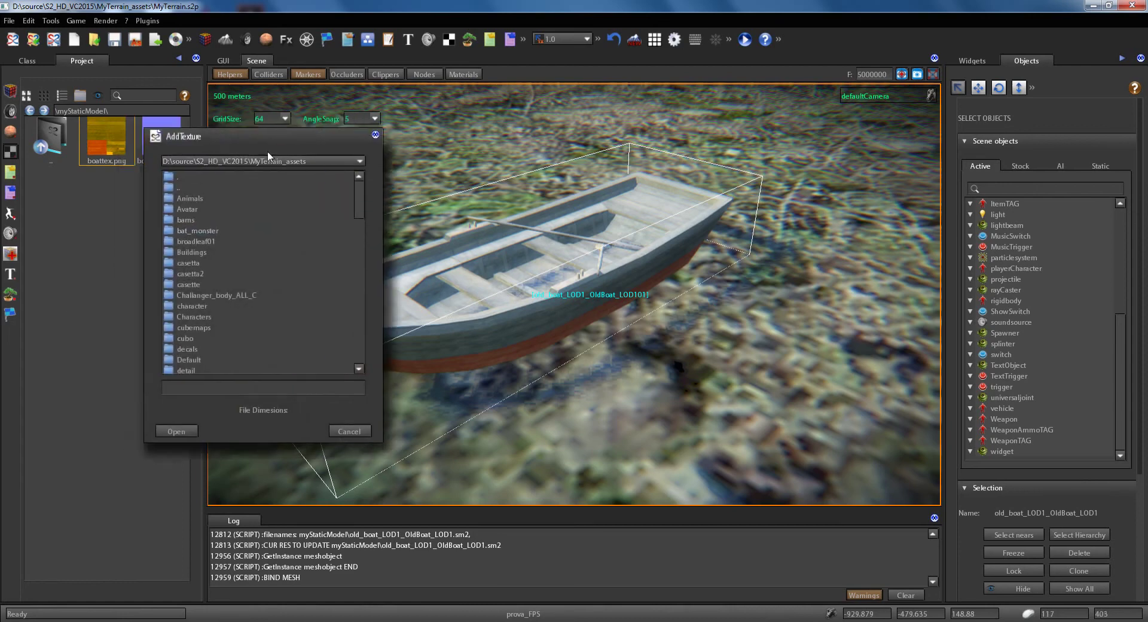
drag(161, 141, 260, 185)
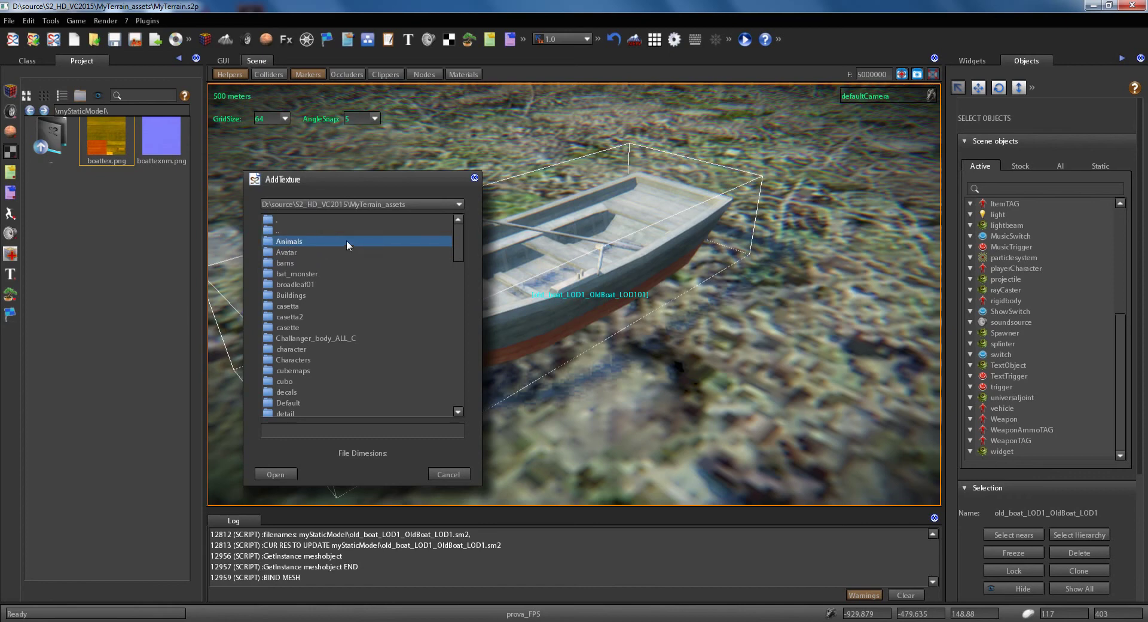
click(450, 475)
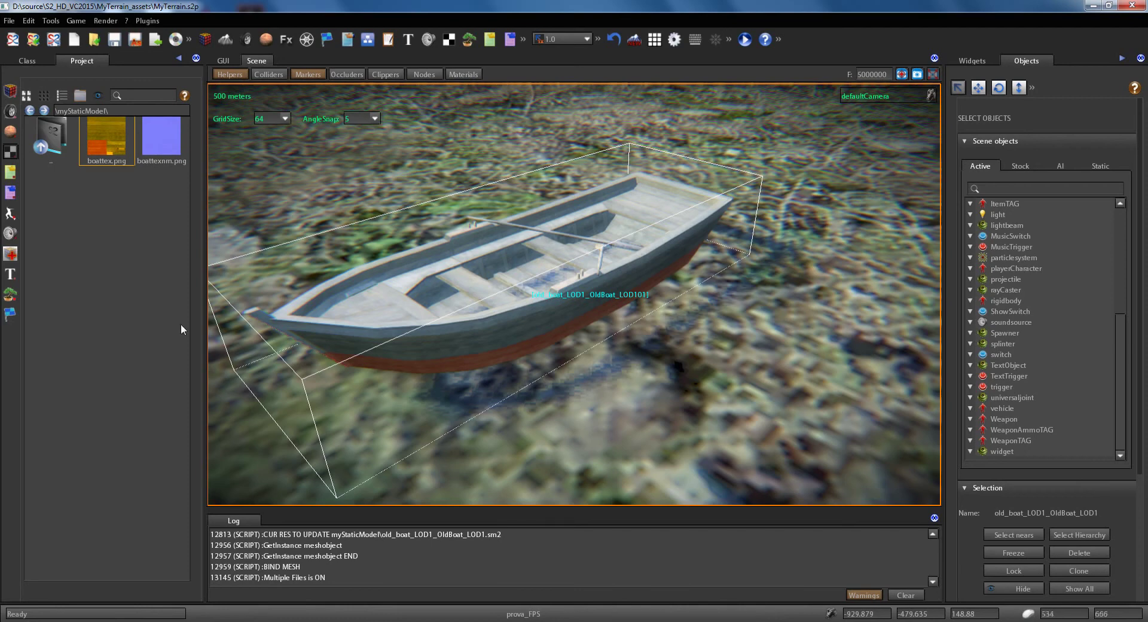
Step: Open the placed boat's OldBoat_LOD1 model in the Model view and inspect it from above
right_drag(430, 312, 395, 309)
right_click(450, 304)
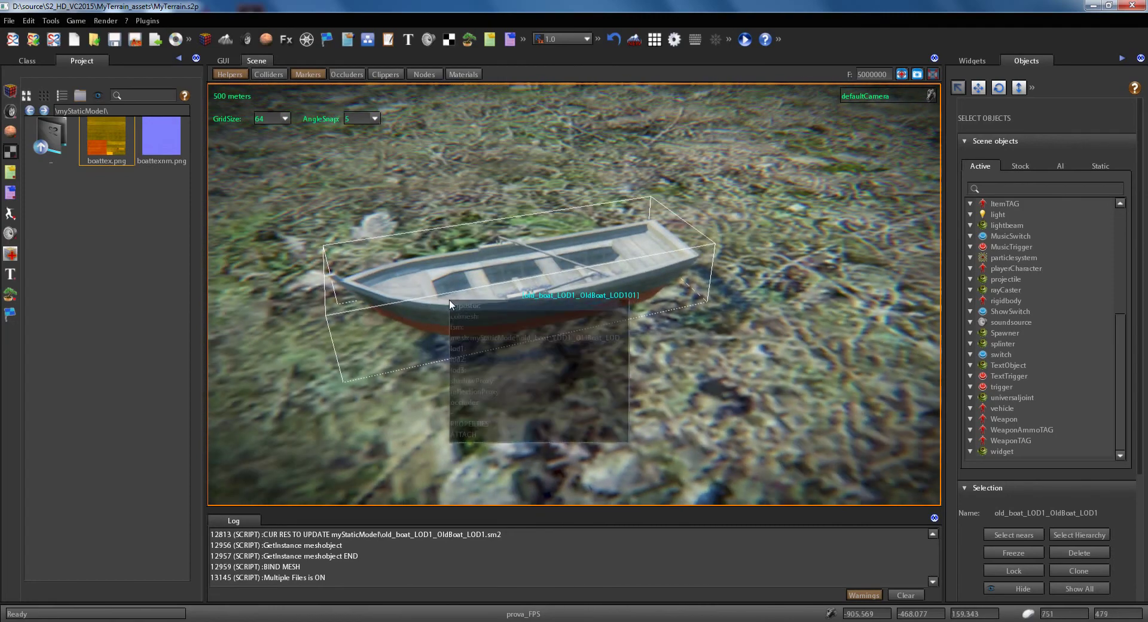
click(541, 339)
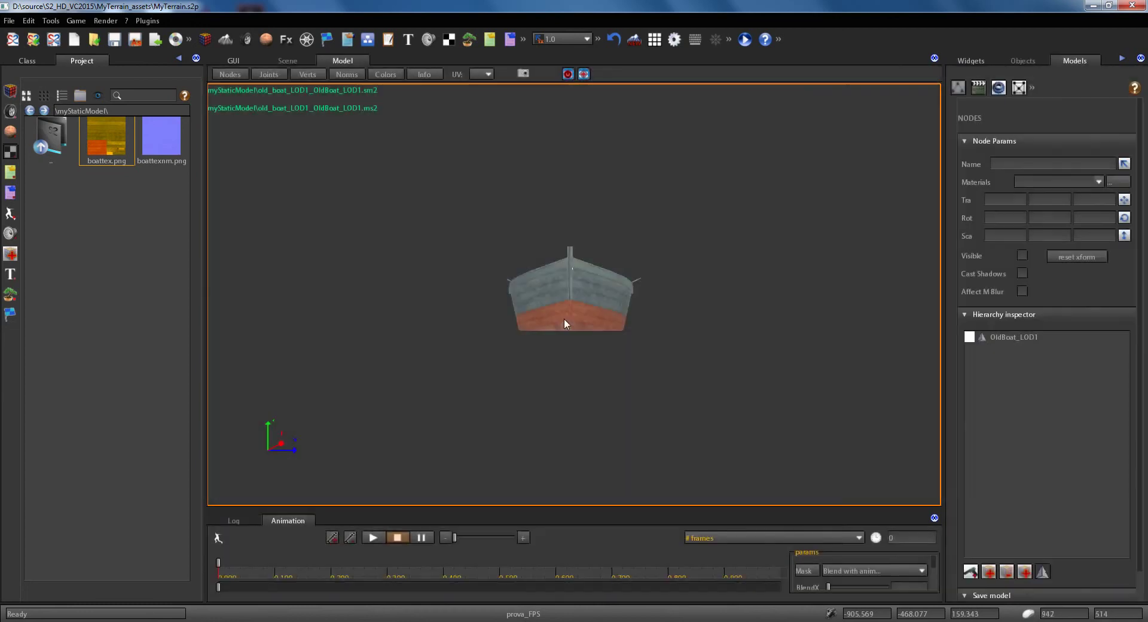
right_drag(564, 319, 622, 311)
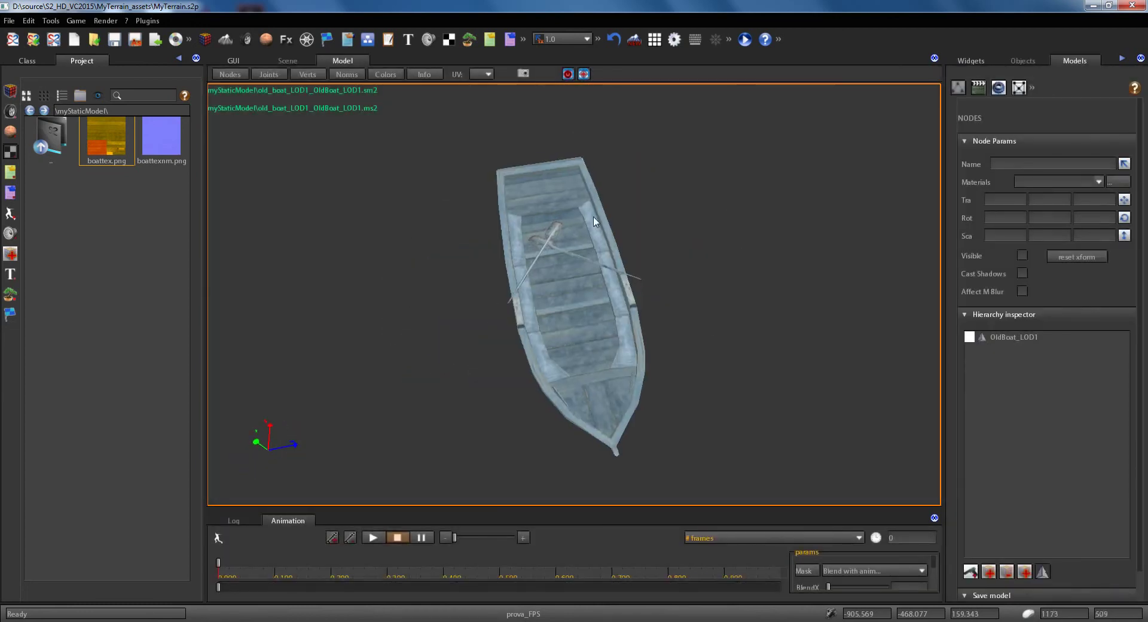
Step: Dock the Model view below the project browser so the scene and the boat model show together
drag(245, 405, 136, 468)
scroll(548, 297, up, 2)
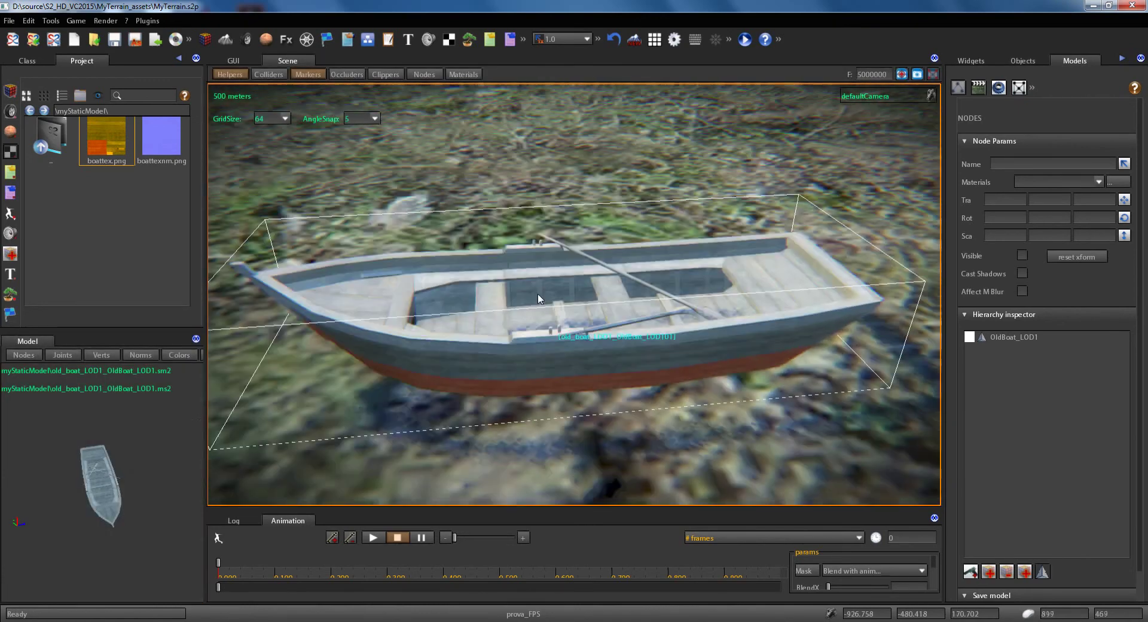
right_drag(128, 410, 110, 446)
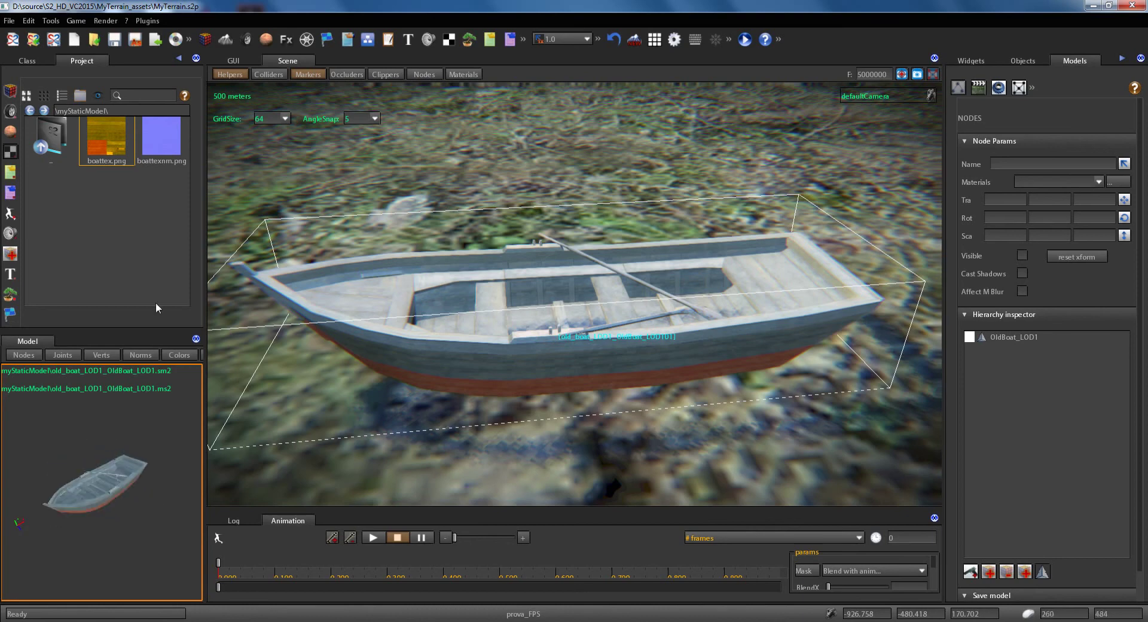
Step: Close the docked Model view and return the project browser to the static models in myStaticModel, with old_boat_LOD1 selected
scroll(526, 312, down, 5)
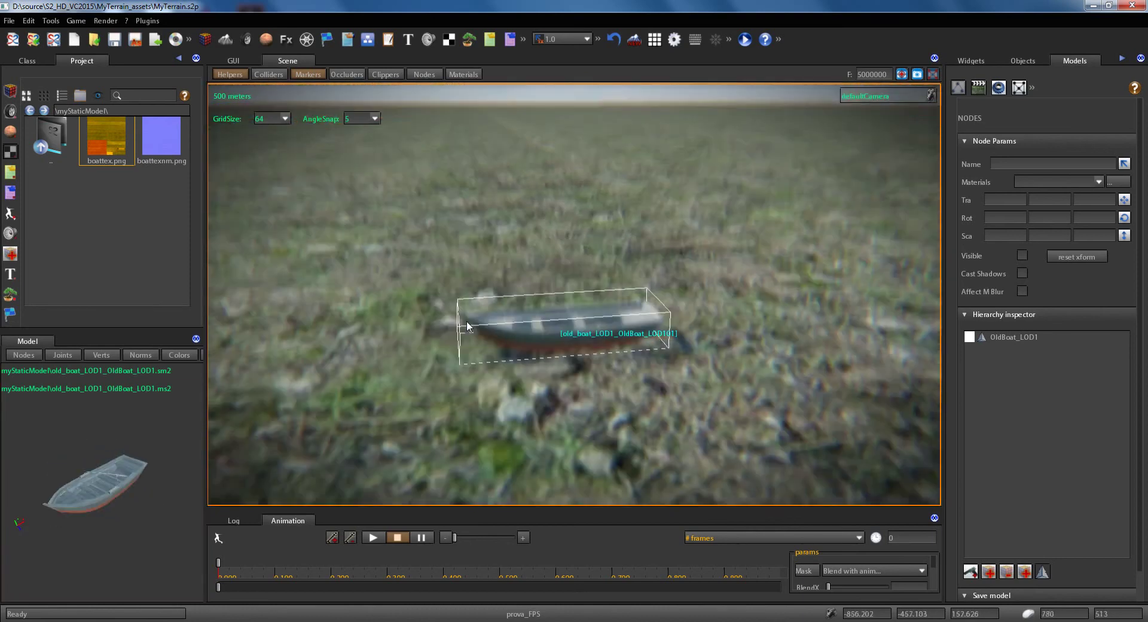
scroll(476, 322, up, 5)
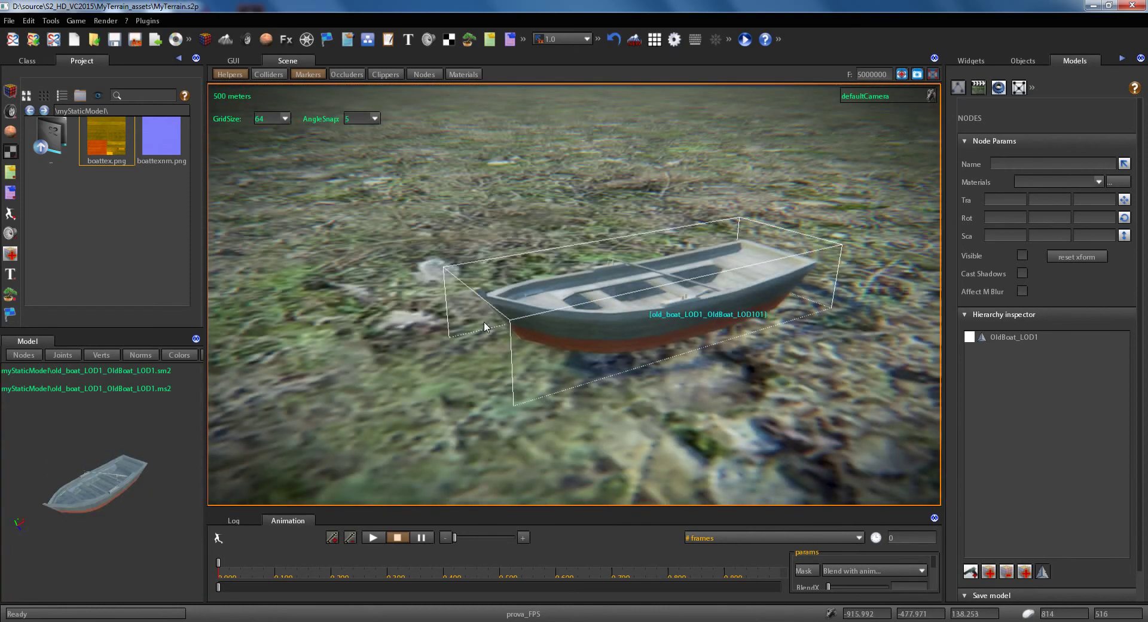
scroll(478, 322, up, 1)
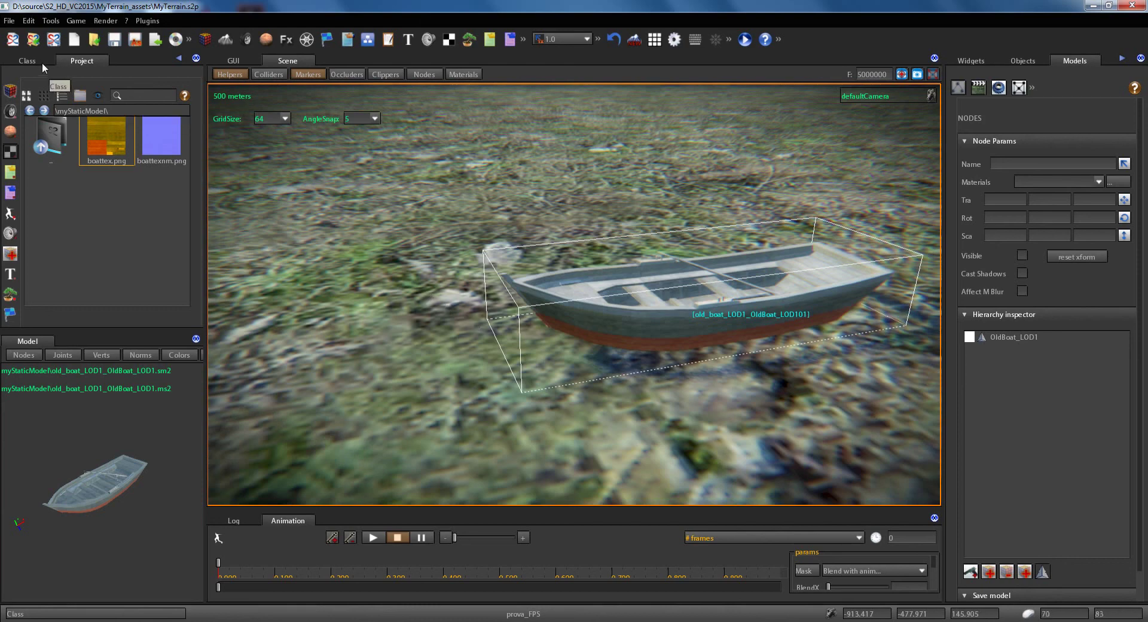
click(195, 339)
click(191, 288)
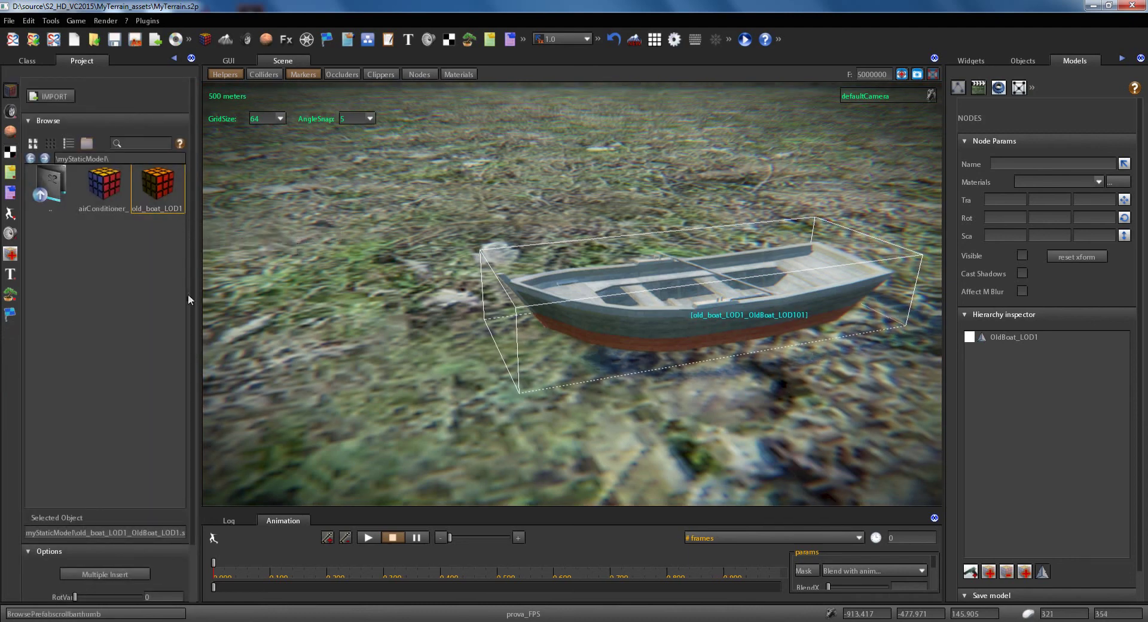
Step: Switch on Multiple Insert for old_boat_LOD1, with rotation variation 0.901786 and scale variation 0.339286
drag(188, 294, 204, 424)
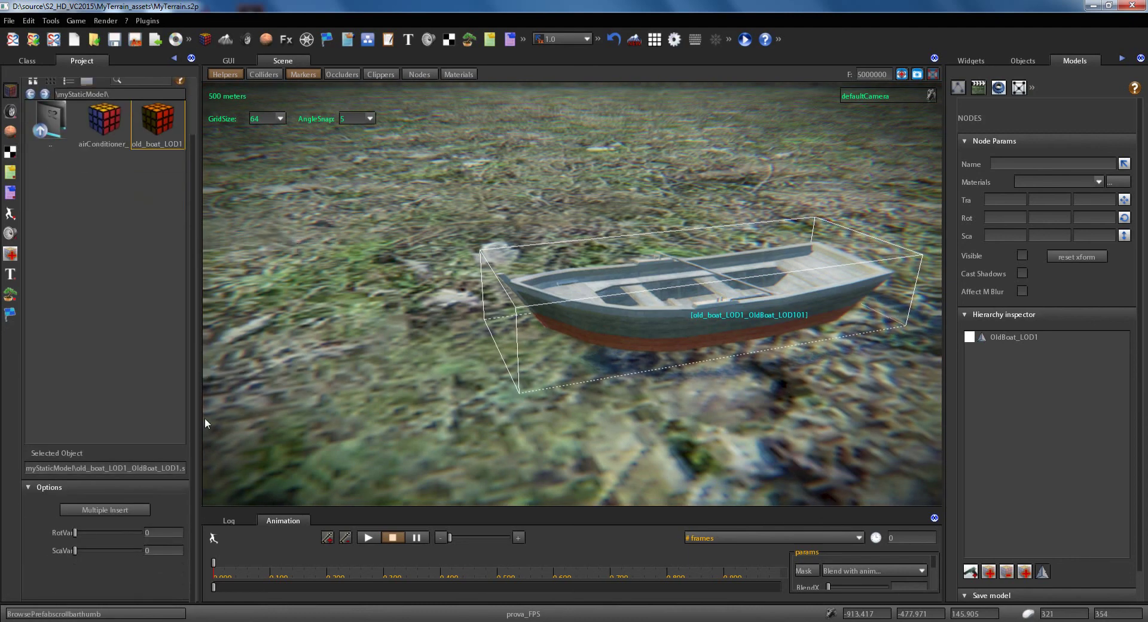
click(119, 508)
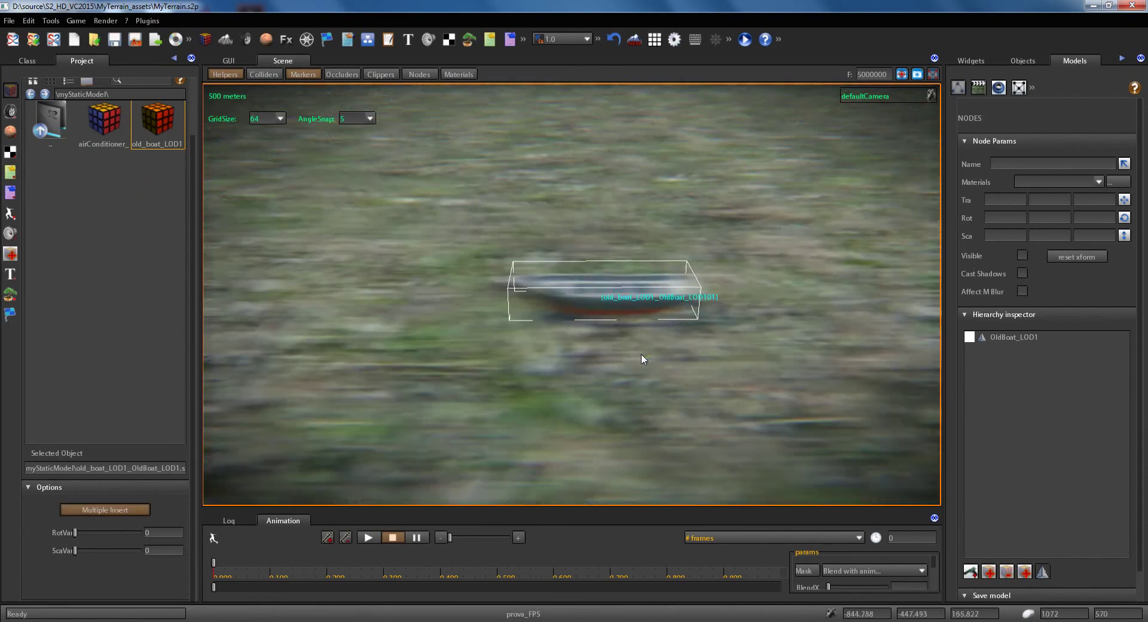
mouse_move(90, 535)
mouse_down()
mouse_move(122, 533)
mouse_move(93, 550)
mouse_move(105, 540)
mouse_up()
Step: Scatter twelve randomly rotated and scaled old_boat_LOD1 instances across the terrain around the existing boat
click(560, 213)
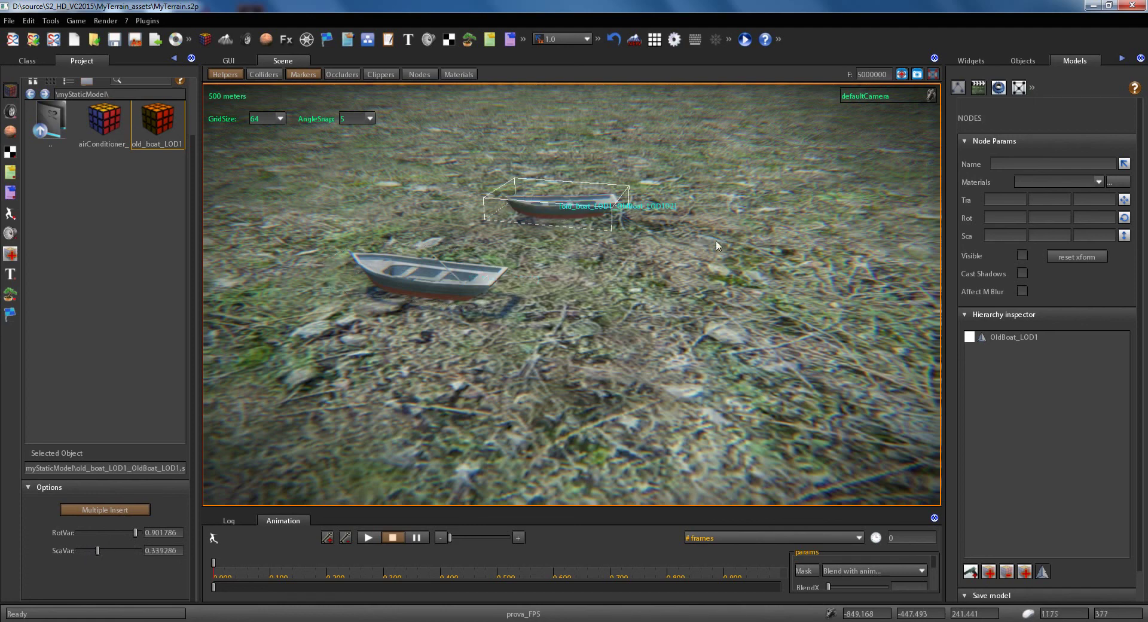
click(716, 236)
click(657, 339)
click(844, 279)
click(675, 415)
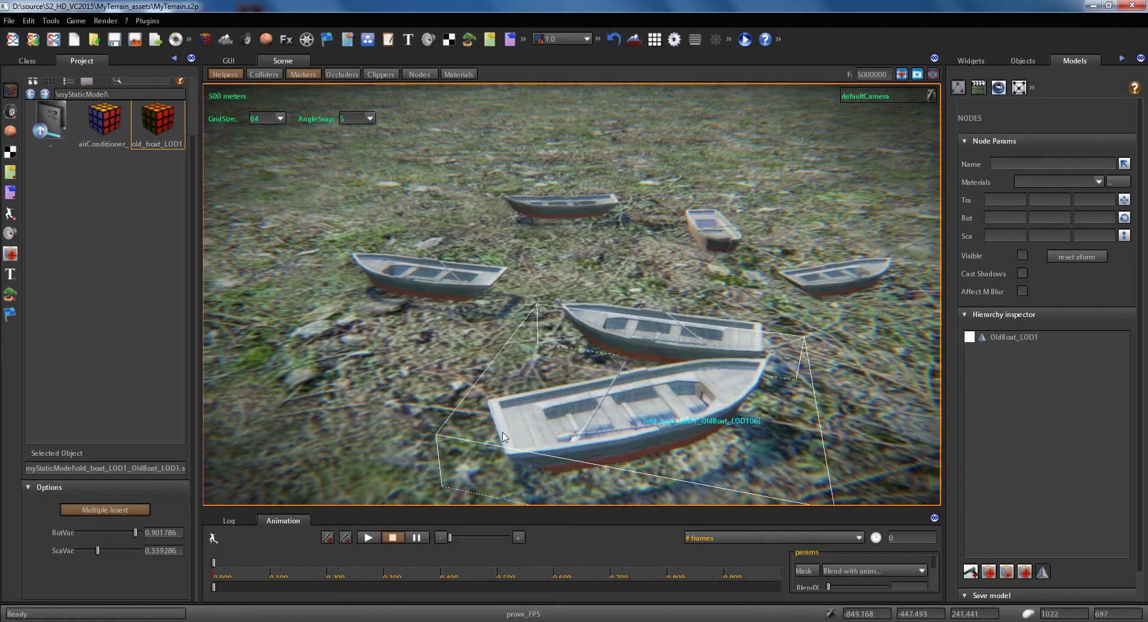
click(326, 379)
click(312, 235)
click(418, 199)
click(455, 232)
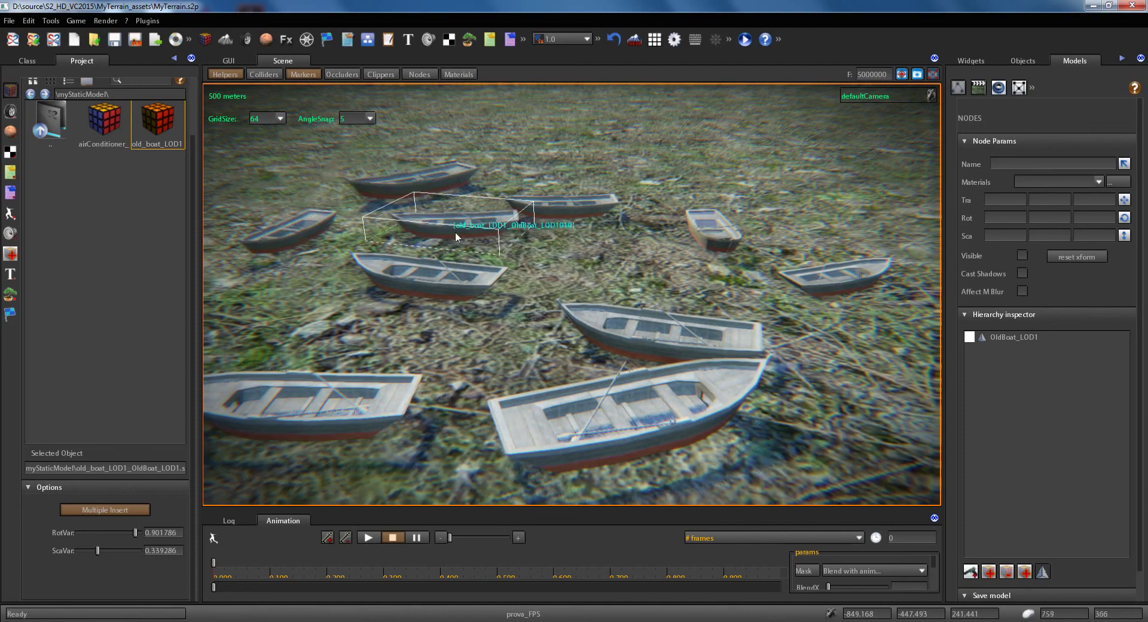
click(647, 139)
click(775, 169)
click(672, 195)
Step: Fill the gaps and outer edges of the boat group with twelve more old_boat_LOD1 instances
right_drag(672, 194, 431, 422)
click(430, 413)
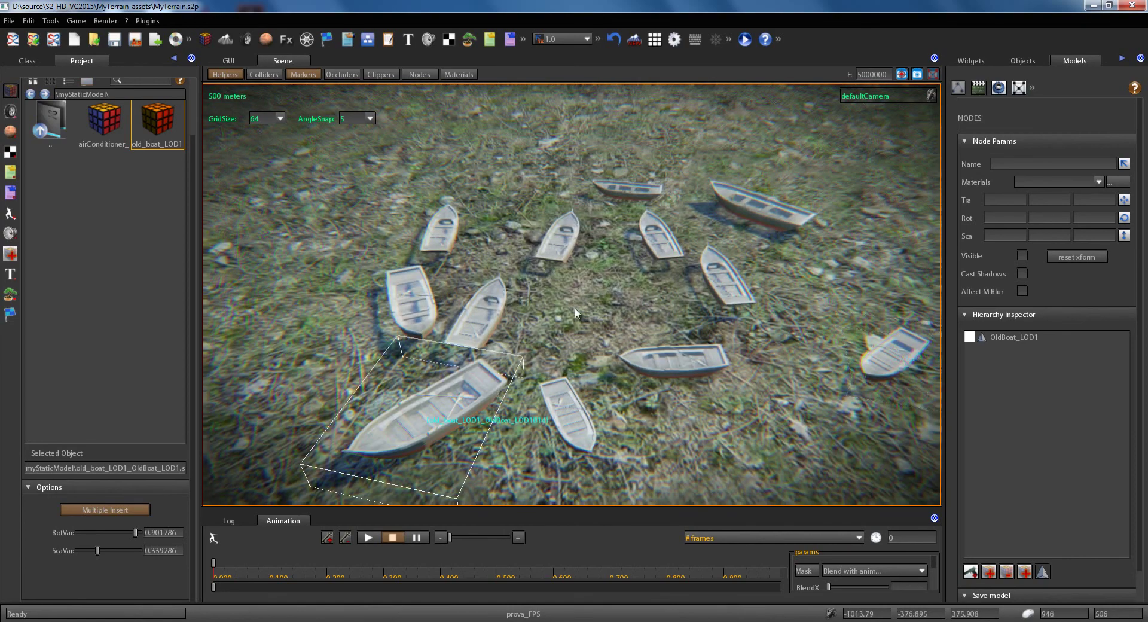
click(590, 292)
click(519, 154)
click(404, 171)
click(352, 226)
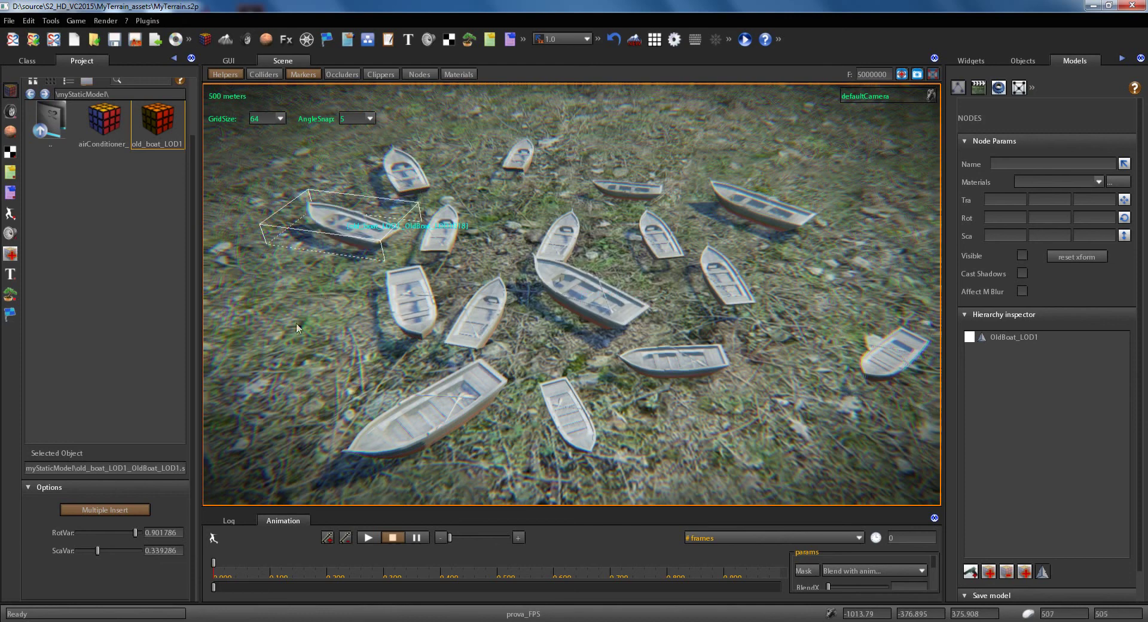
click(296, 306)
click(744, 452)
click(841, 285)
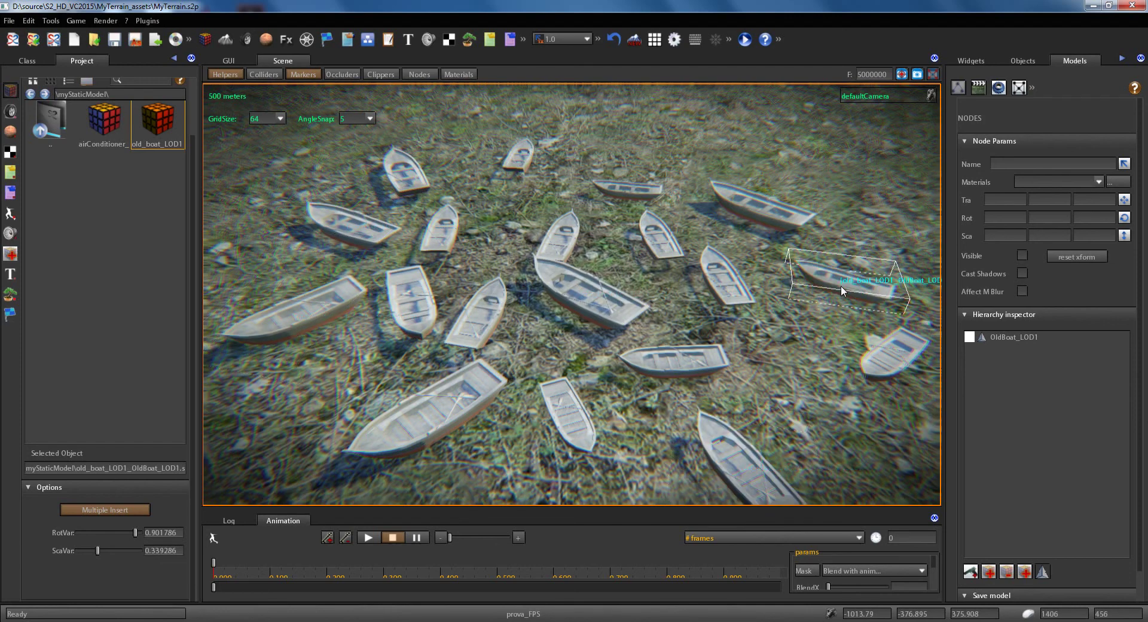
click(833, 169)
click(669, 140)
click(566, 123)
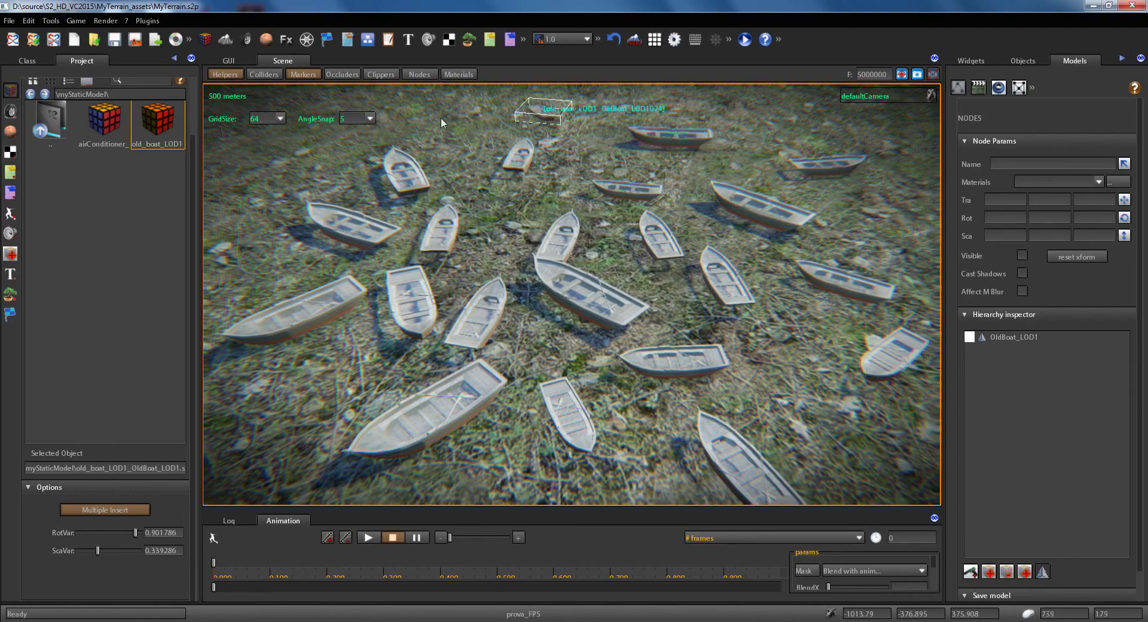
click(441, 118)
right_drag(561, 201, 460, 192)
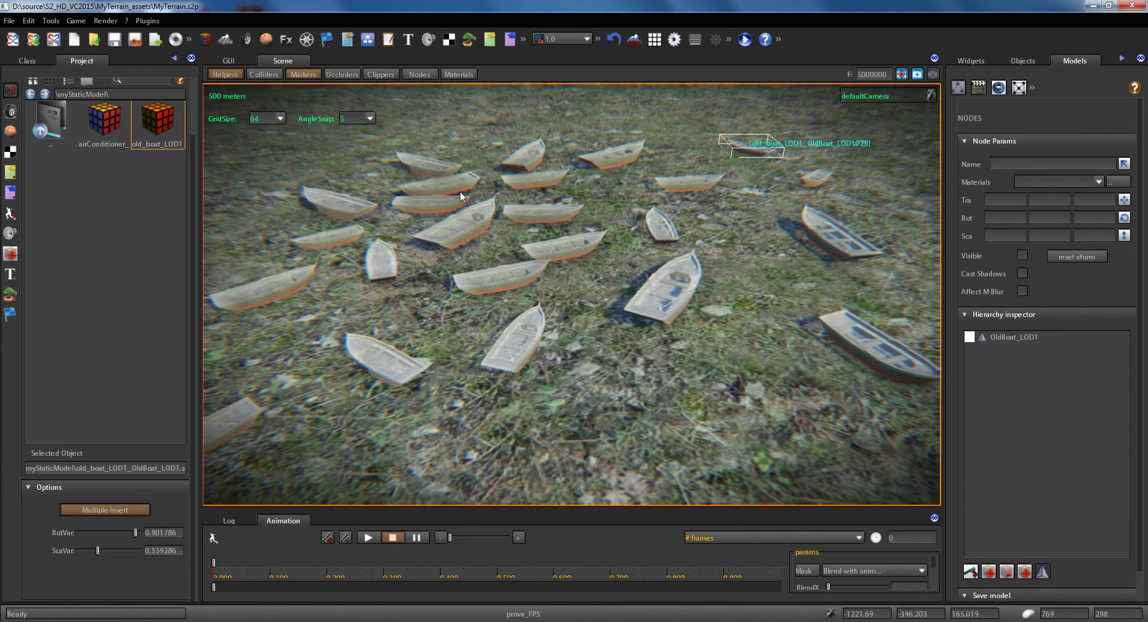